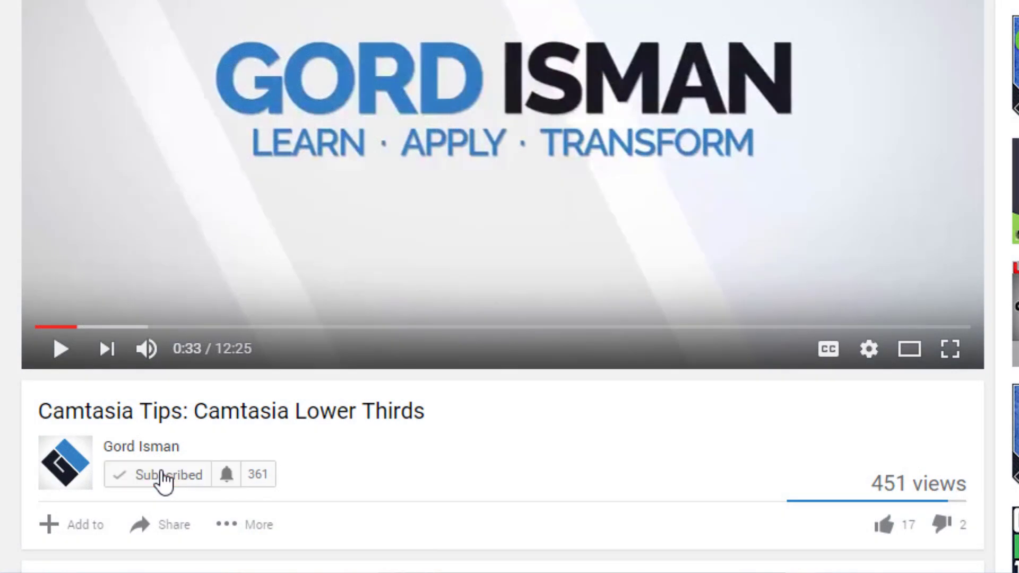
# - Set the channel bell to 'Send me all notifications for this channel'
pyautogui.click(228, 475)
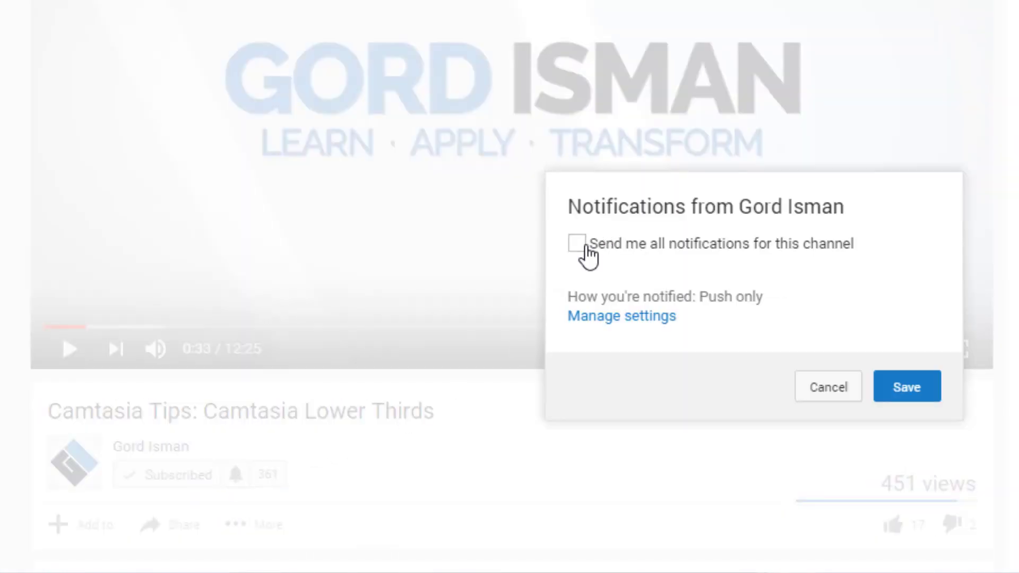
pyautogui.click(584, 246)
# - Save the notification setting and pause the Camtasia preview on the sliding-text bullets slide
pyautogui.click(906, 397)
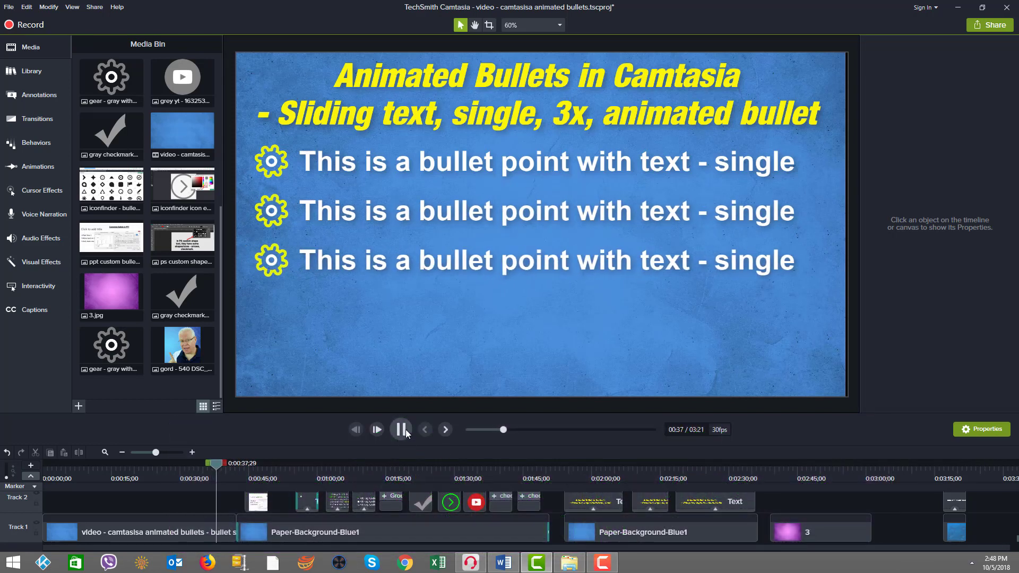
pyautogui.click(402, 430)
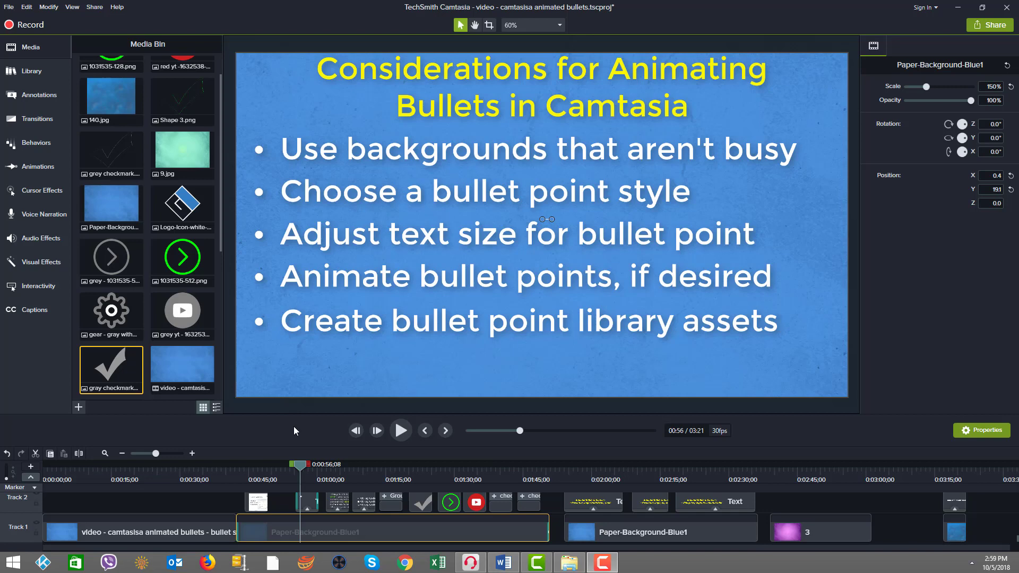
# - Point out the imported video clip and the Paper-Background, 9.jpg and 140.jpg background images
pyautogui.click(175, 368)
pyautogui.click(116, 213)
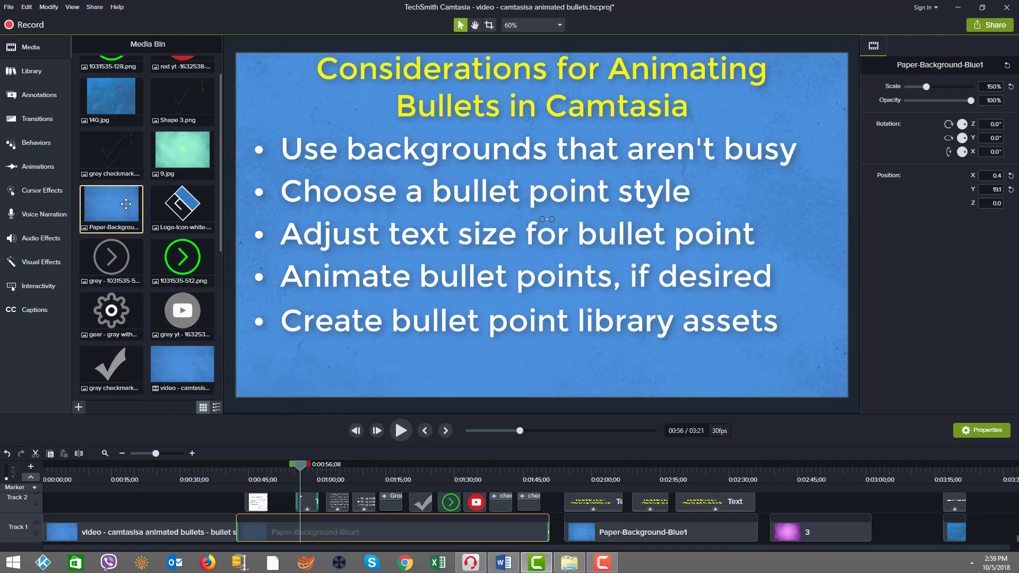
pyautogui.click(174, 156)
pyautogui.click(97, 104)
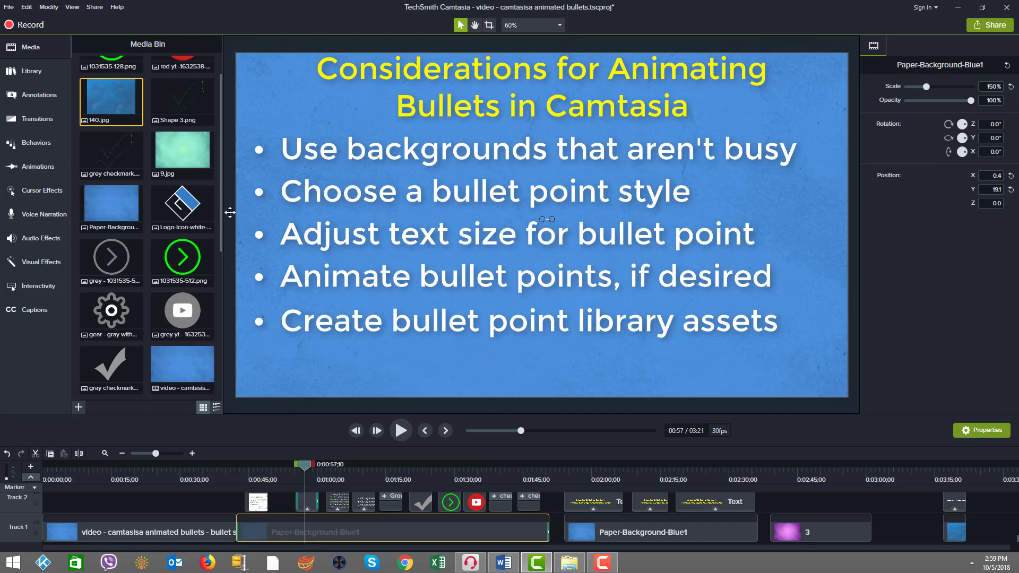
# - Point out the gear, gray checkmark and arrow icons, then select the bullet callout and blue background
pyautogui.click(182, 259)
pyautogui.click(110, 310)
pyautogui.click(111, 366)
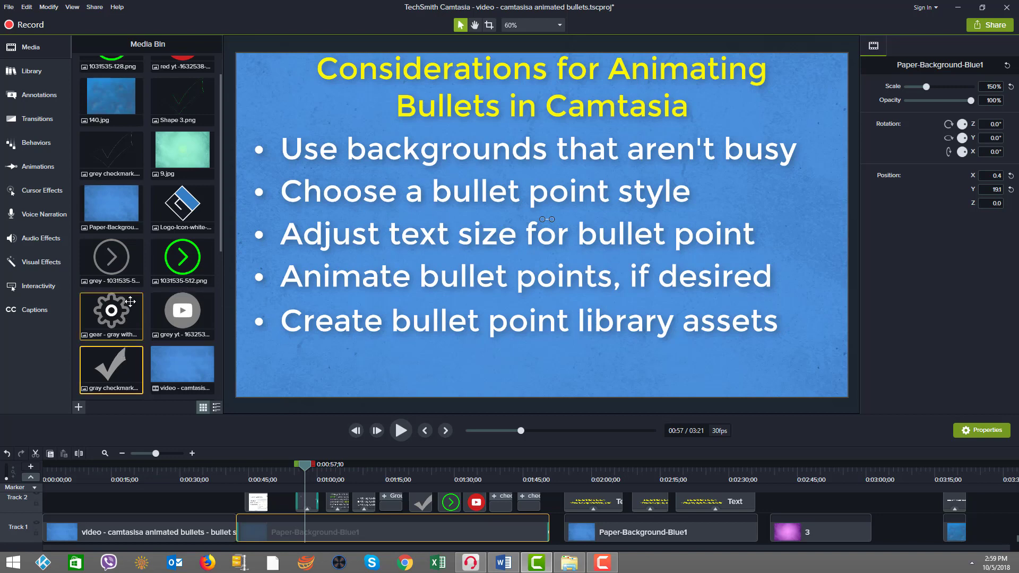
pyautogui.click(116, 275)
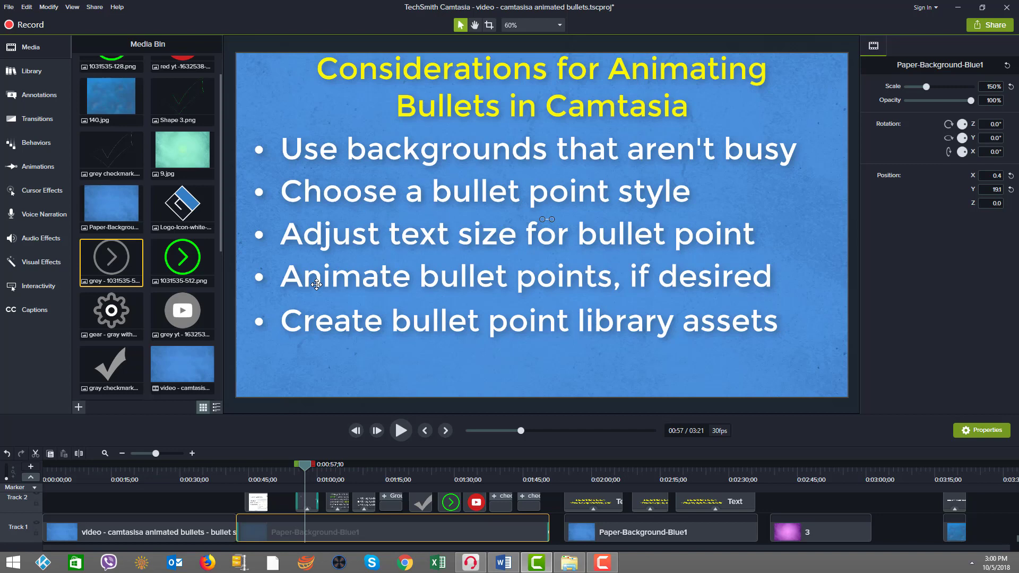
pyautogui.click(455, 321)
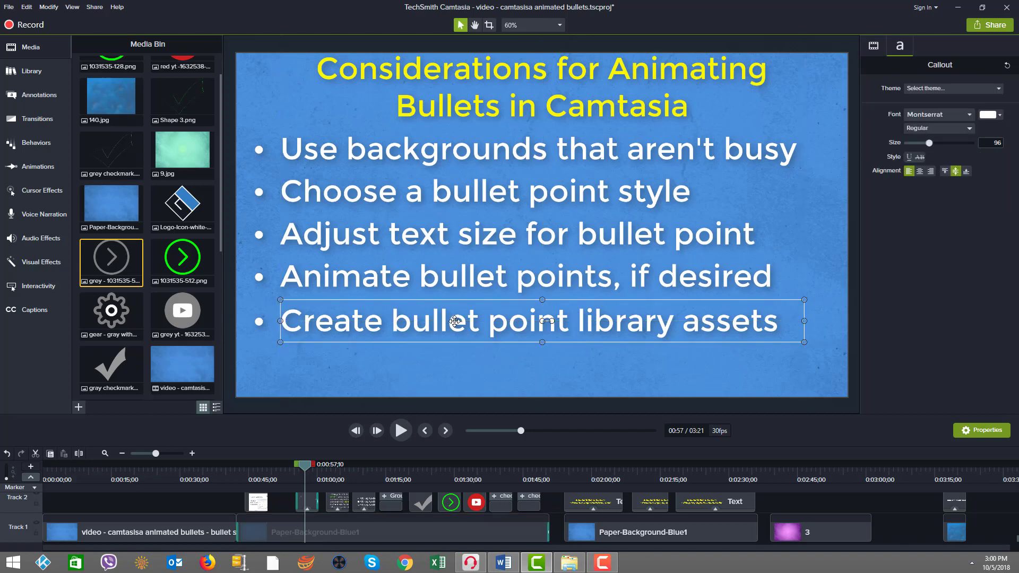
pyautogui.click(418, 360)
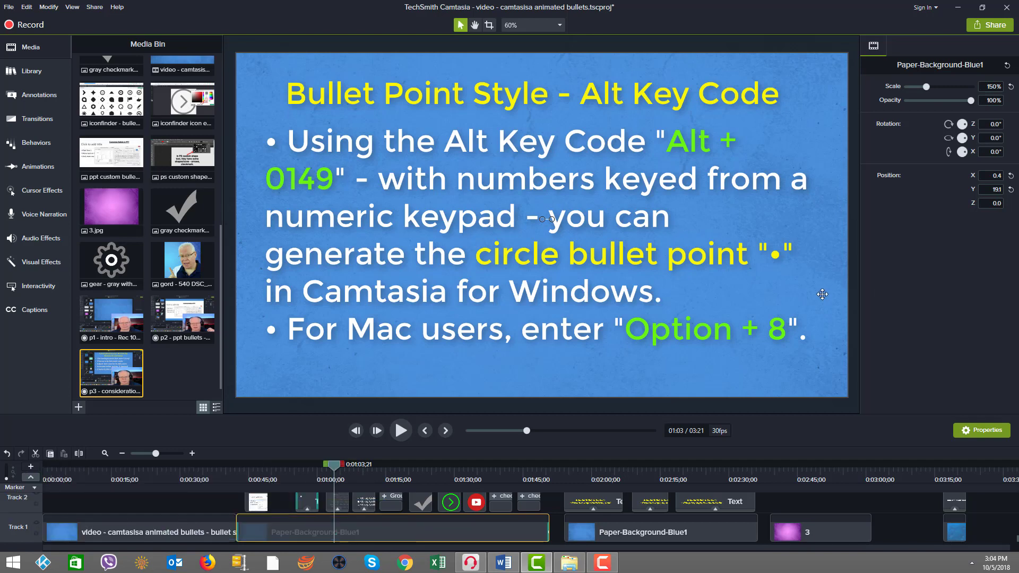
# - Insert an Alt+0149 bullet (•) before 'Using' in the callout text and delete the extra bullet
pyautogui.click(268, 142)
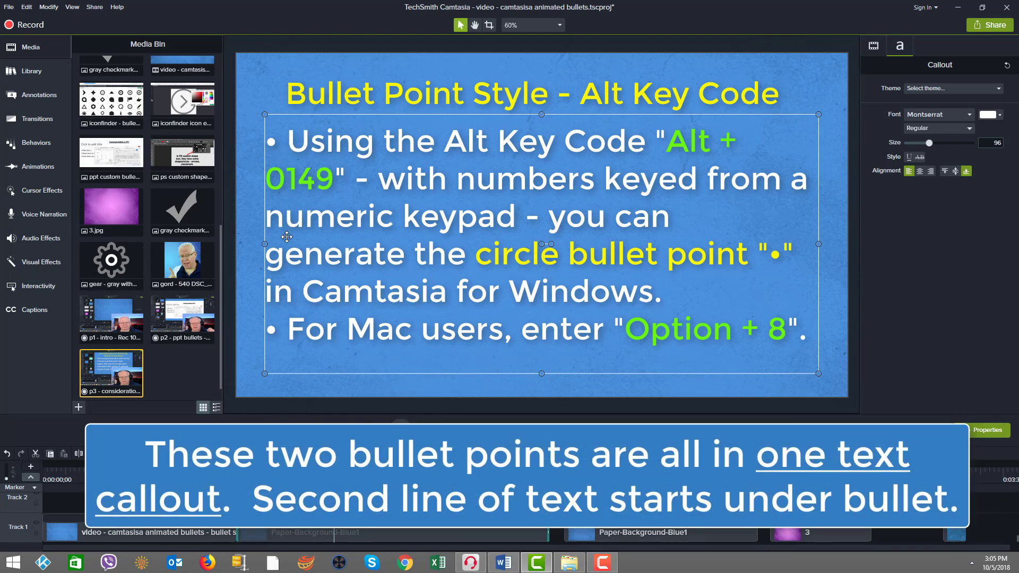
pyautogui.doubleClick(289, 141)
pyautogui.click(290, 142)
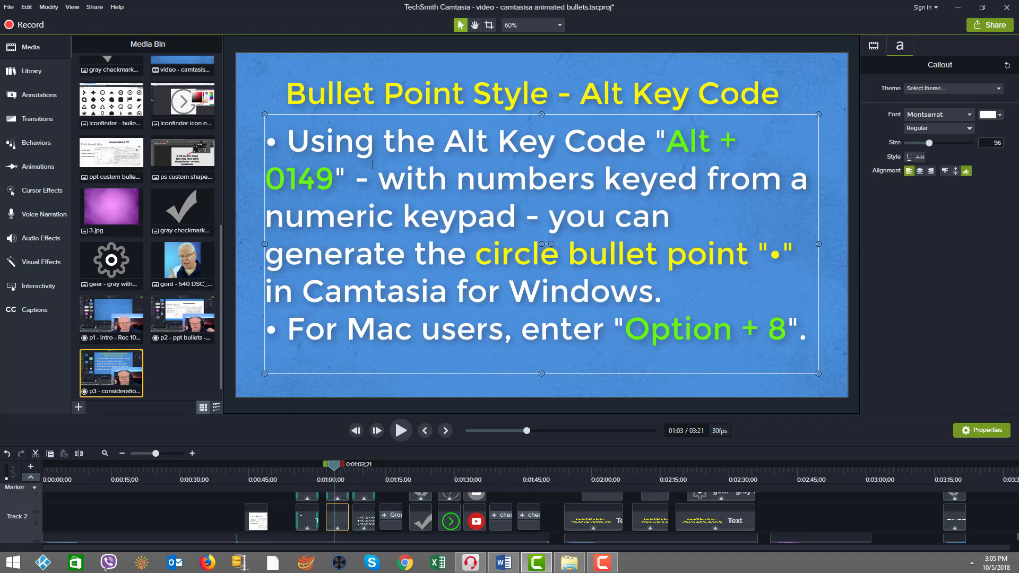
pyautogui.write('•')
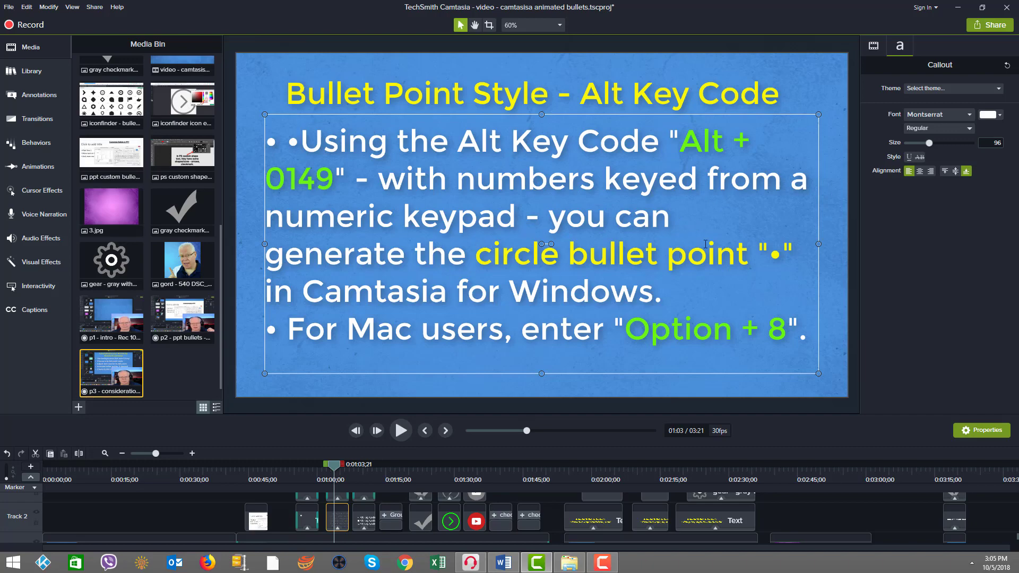
pyautogui.press('BackSpace')
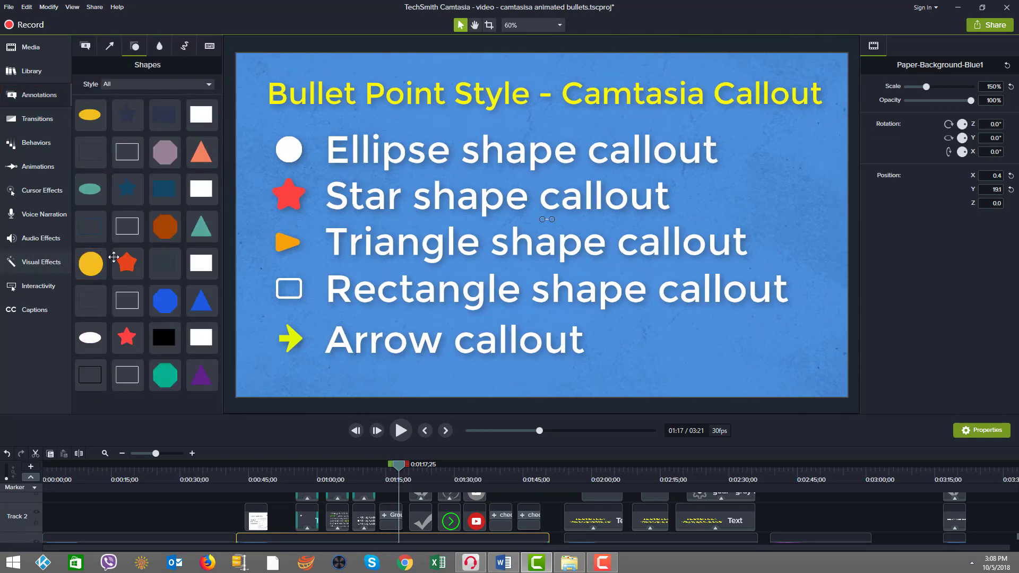
# - Select the white ellipse and red star bullets inside the shape bullet group
pyautogui.click(286, 148)
pyautogui.doubleClick(285, 148)
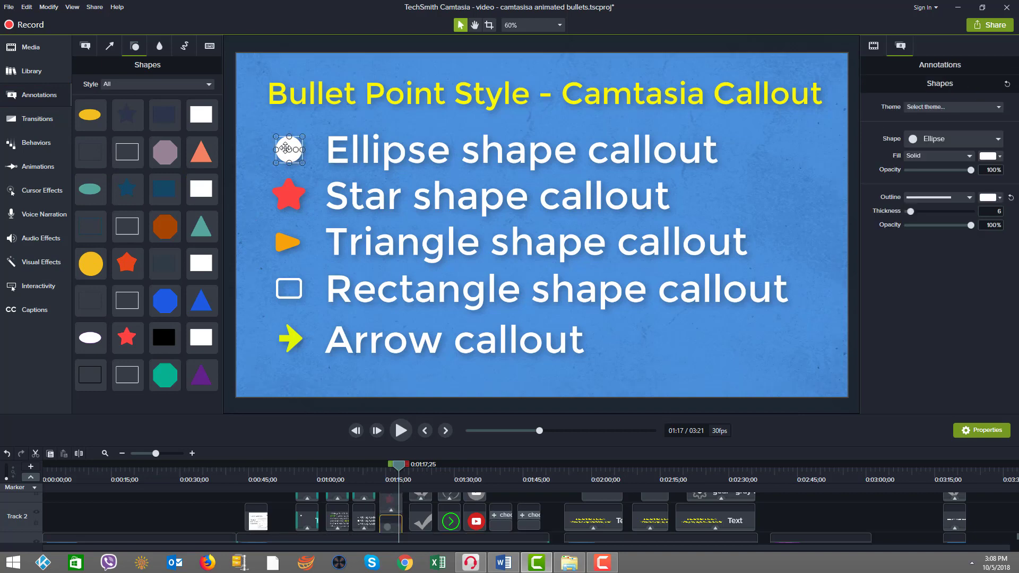
pyautogui.click(281, 195)
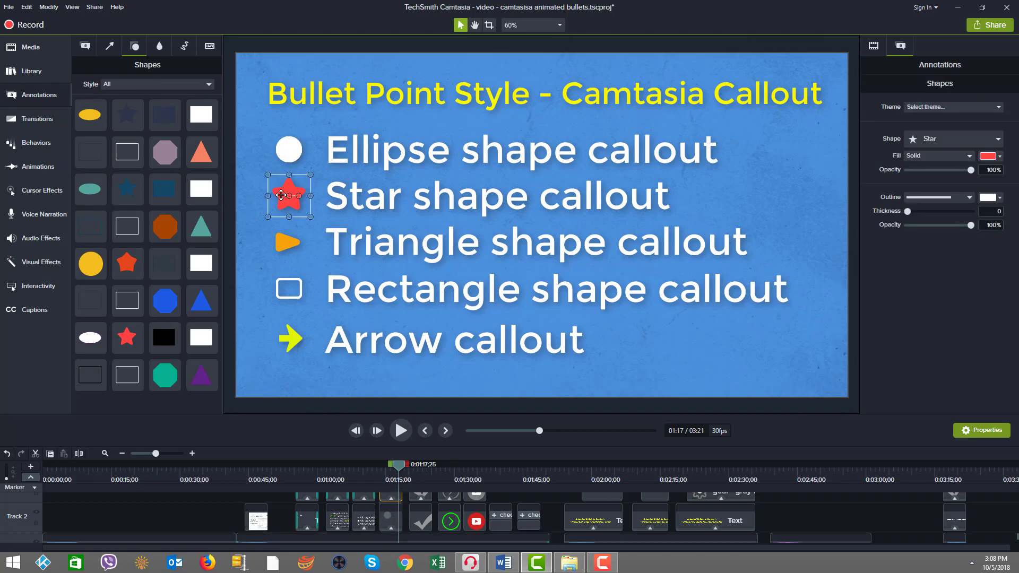
# - Switch the Shapes style list to Arrows & Lines, then select the Star and Ellipse callouts and background
pyautogui.click(136, 87)
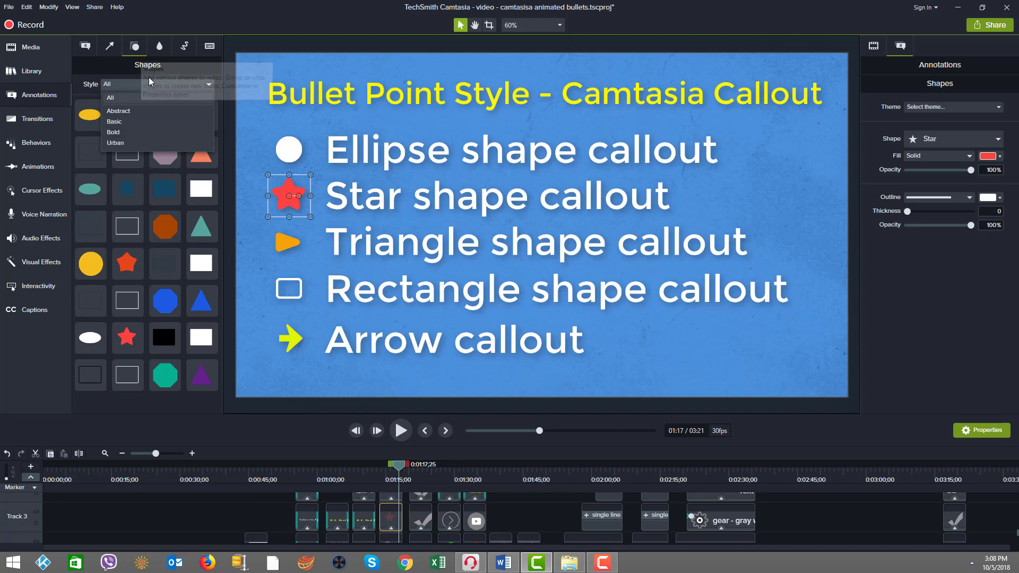
pyautogui.click(148, 63)
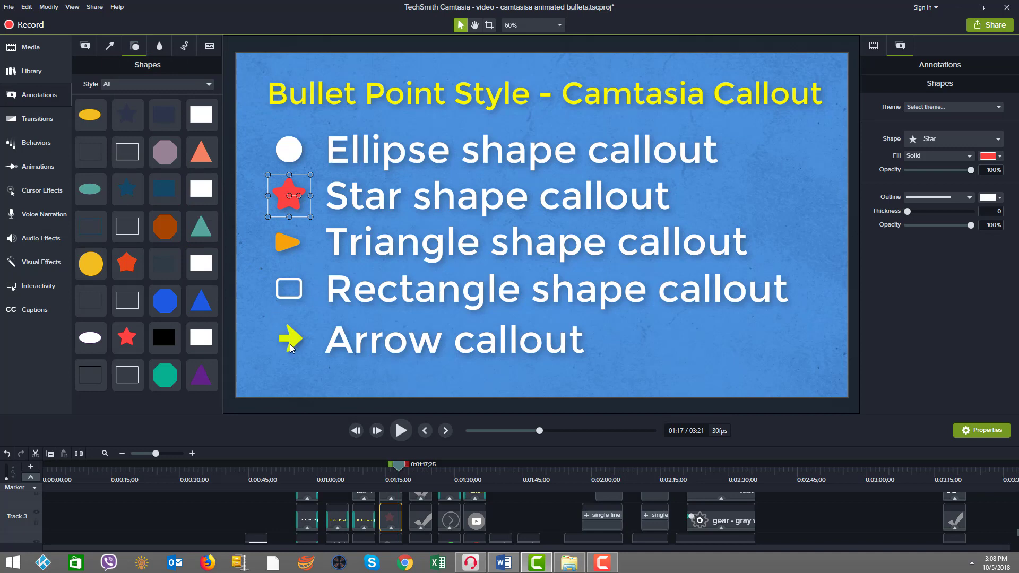
pyautogui.click(113, 49)
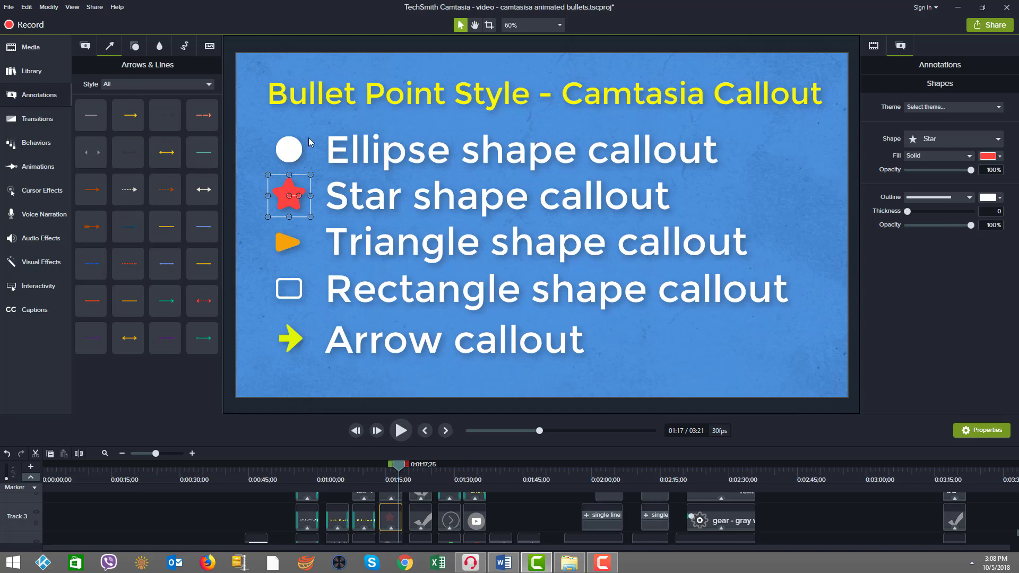
pyautogui.click(399, 160)
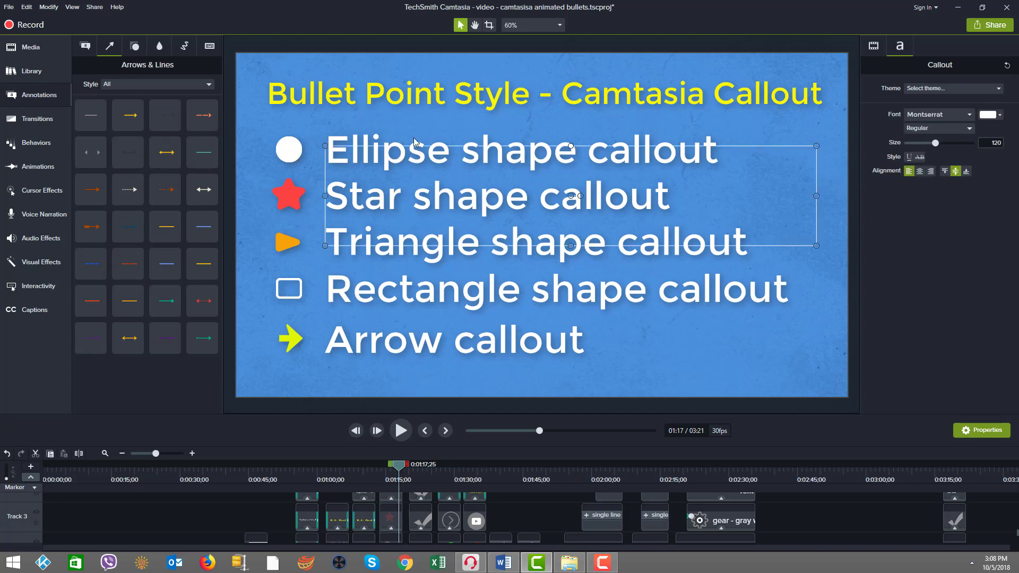
pyautogui.click(416, 141)
pyautogui.click(236, 137)
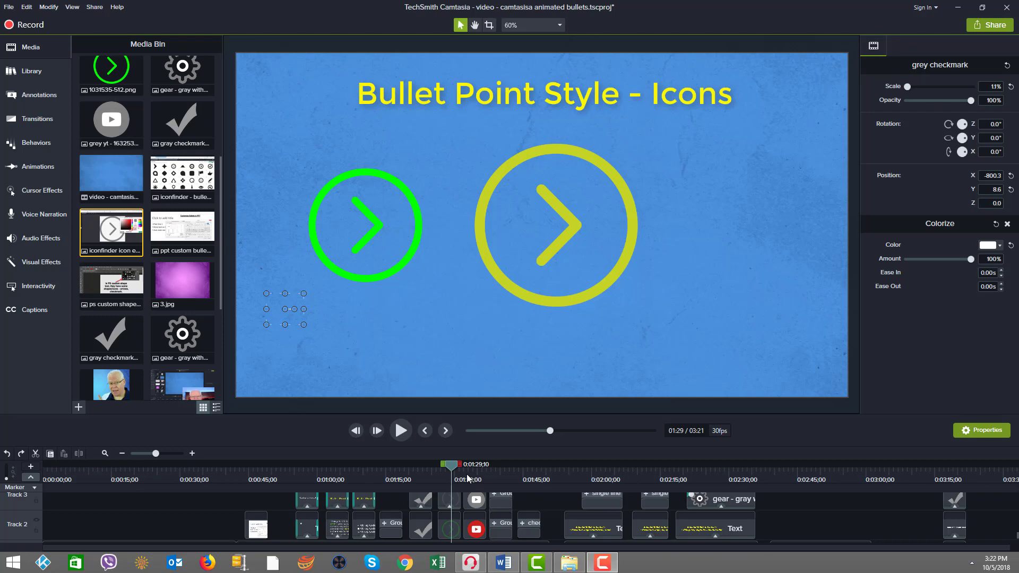
# - Preview the iconfinder bullet points and icon editor screenshots from the Media Bin
pyautogui.click(181, 175)
pyautogui.doubleClick(181, 175)
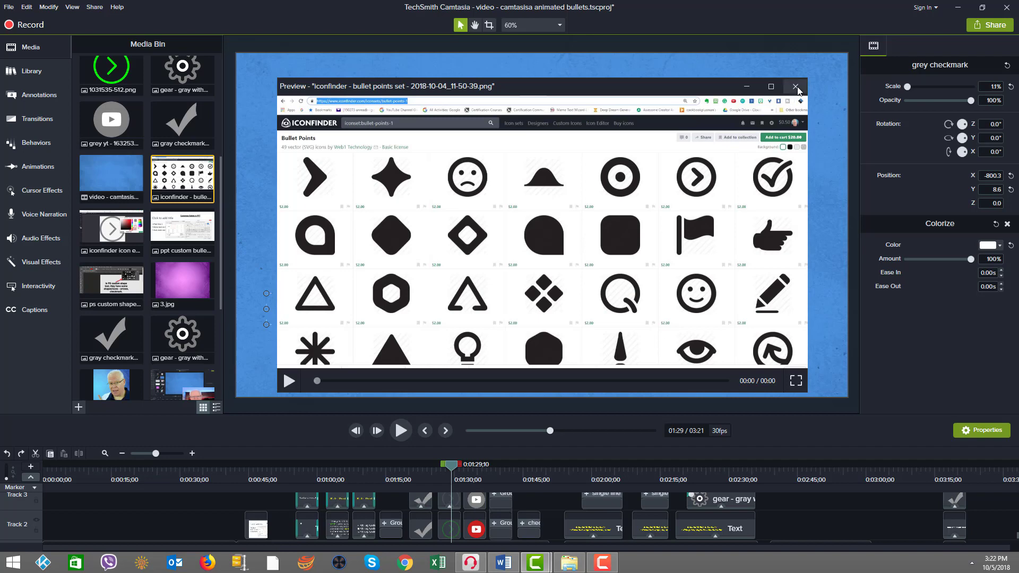
pyautogui.click(797, 87)
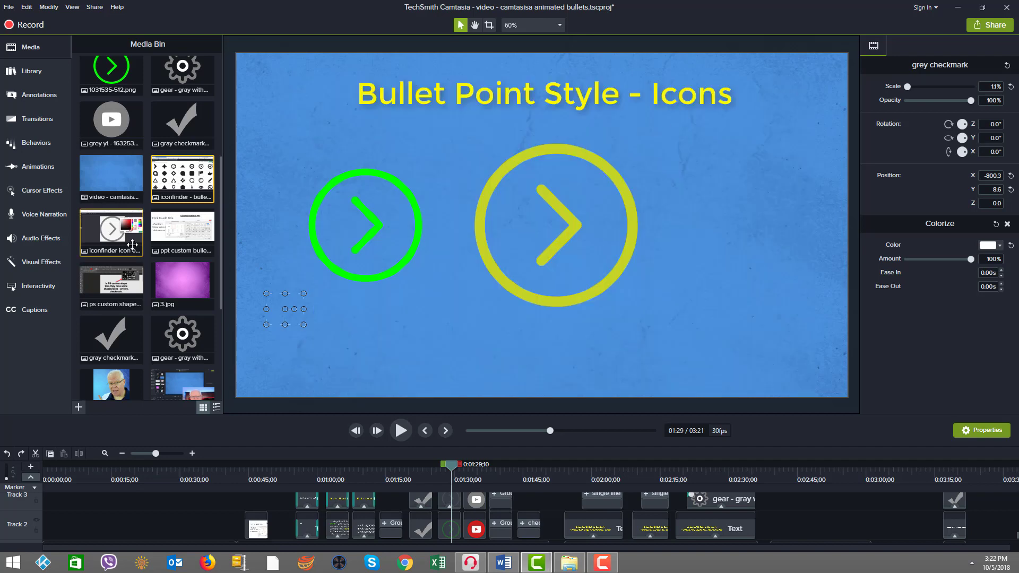
pyautogui.doubleClick(111, 230)
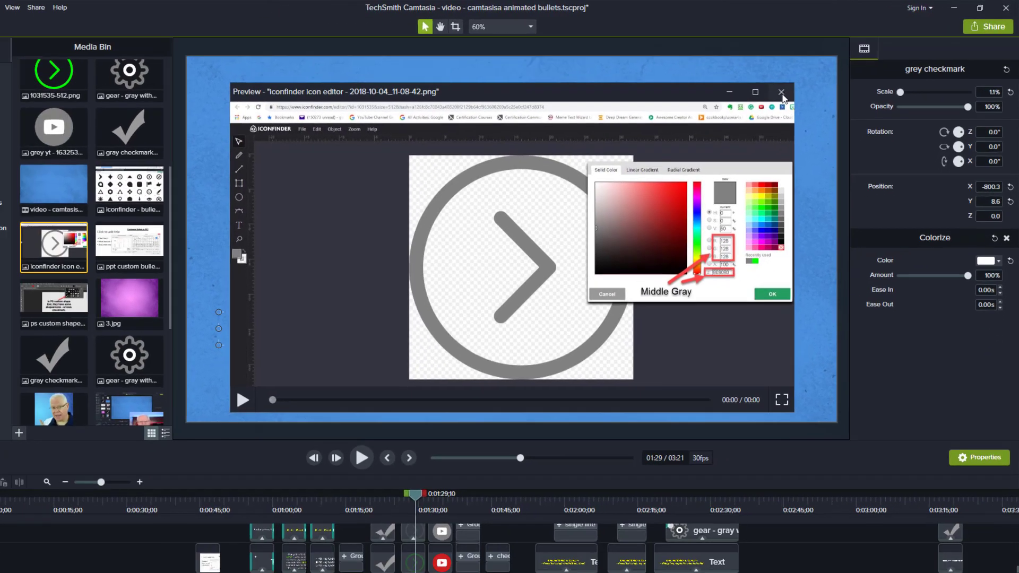
pyautogui.press('Escape')
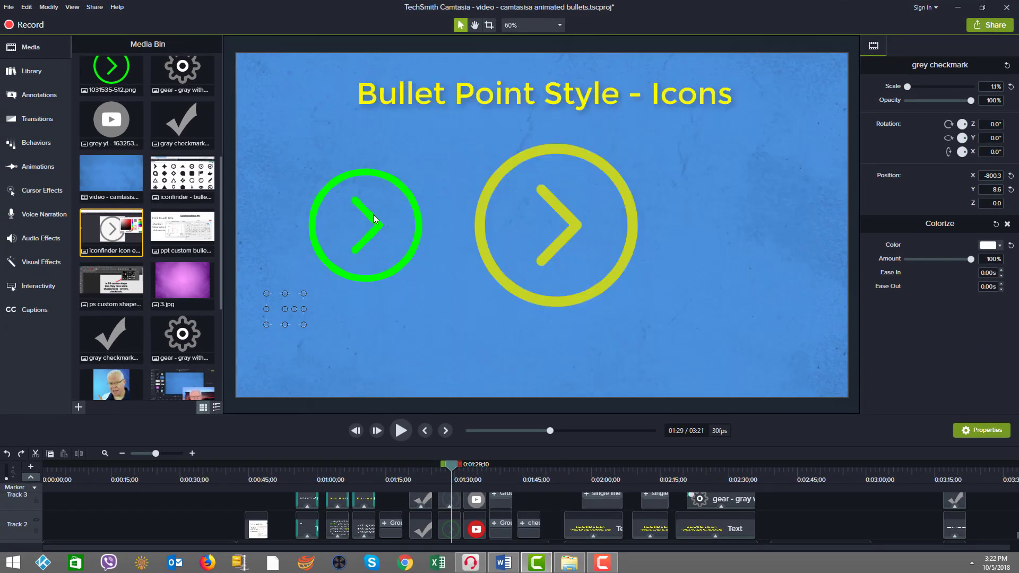
# - Shrink the large yellow arrow circle to 84.9% and advance to the Middle Gray slide
pyautogui.click(553, 234)
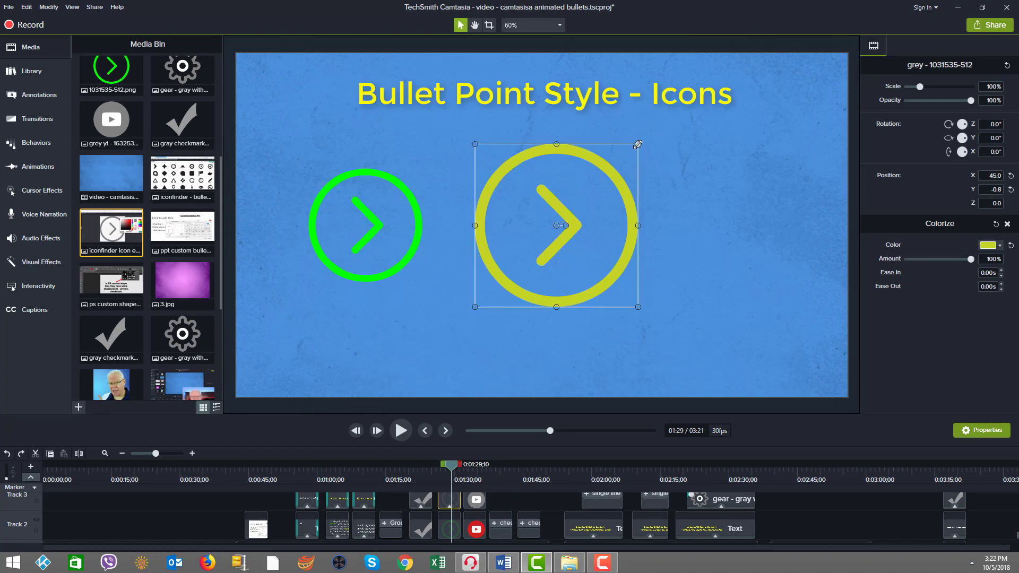
pyautogui.moveTo(638, 143); pyautogui.dragTo(593, 171)
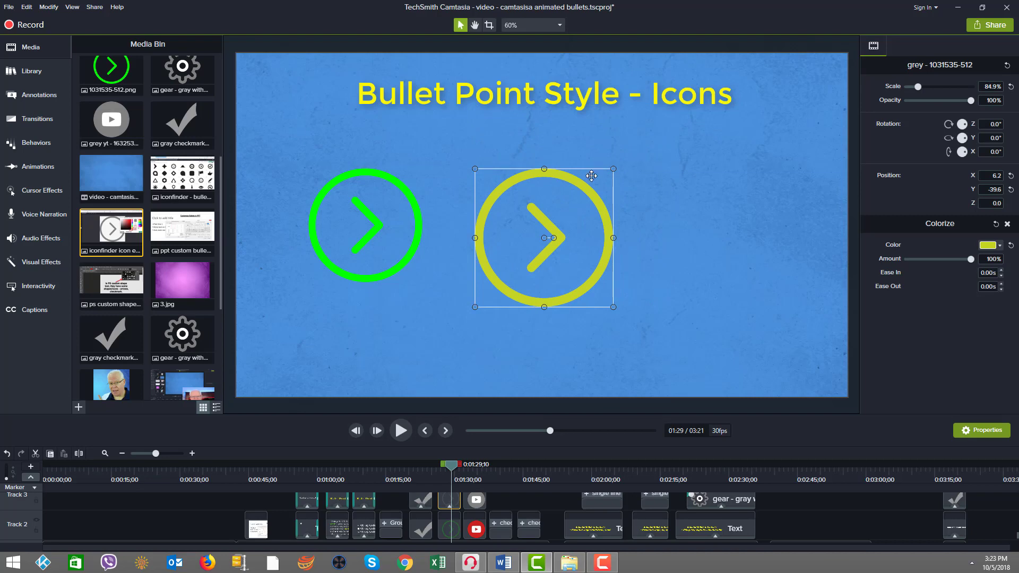
pyautogui.moveTo(450, 471); pyautogui.dragTo(475, 475)
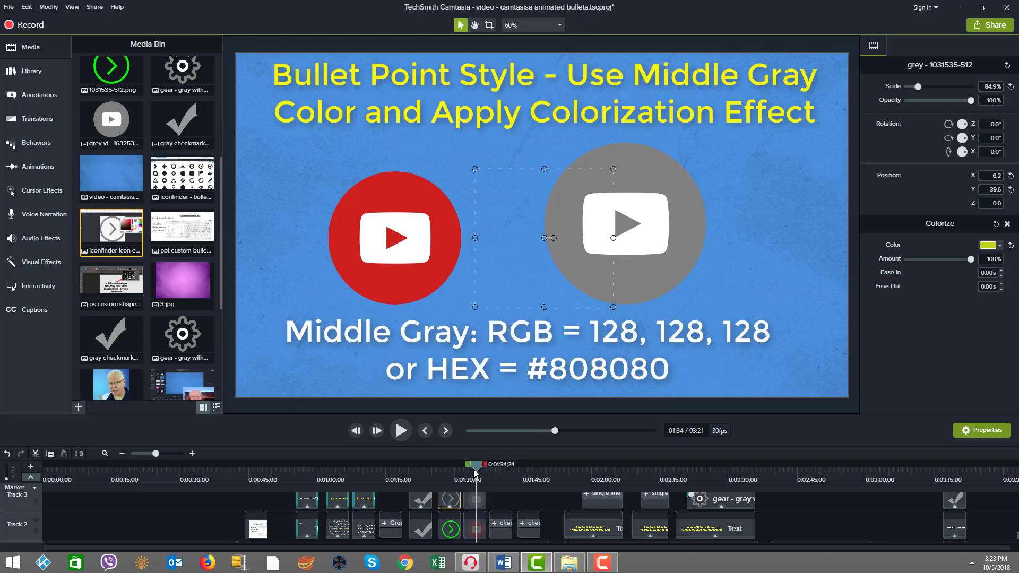
# - Apply the Colorize visual effect to the grey YouTube circle
pyautogui.click(370, 220)
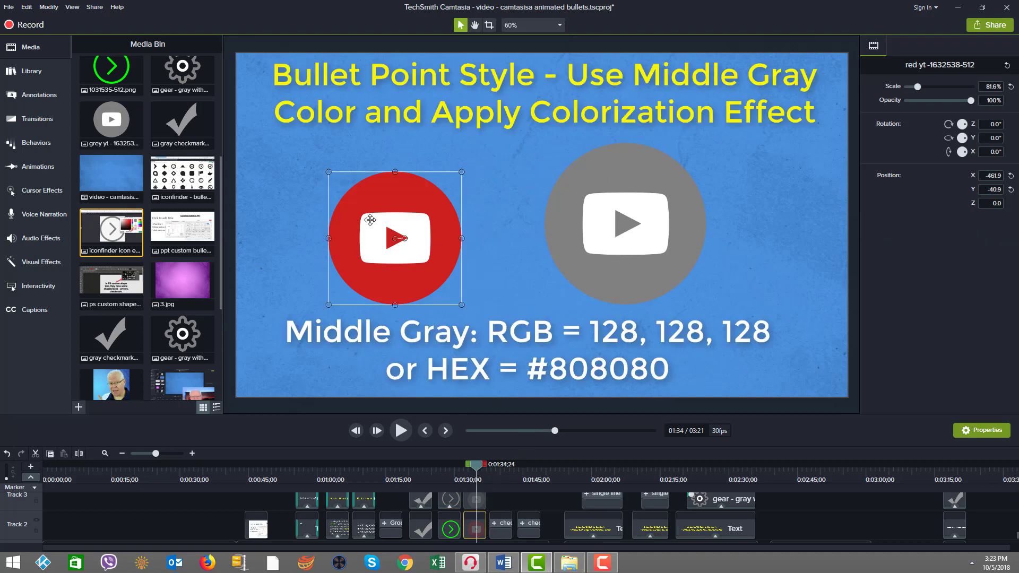
pyautogui.click(612, 227)
pyautogui.click(726, 229)
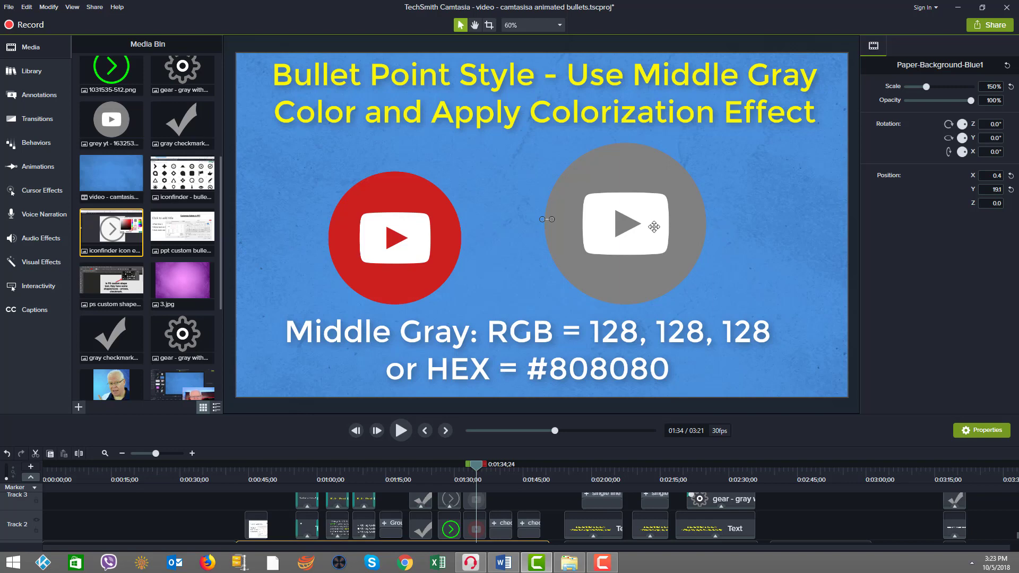
pyautogui.click(625, 244)
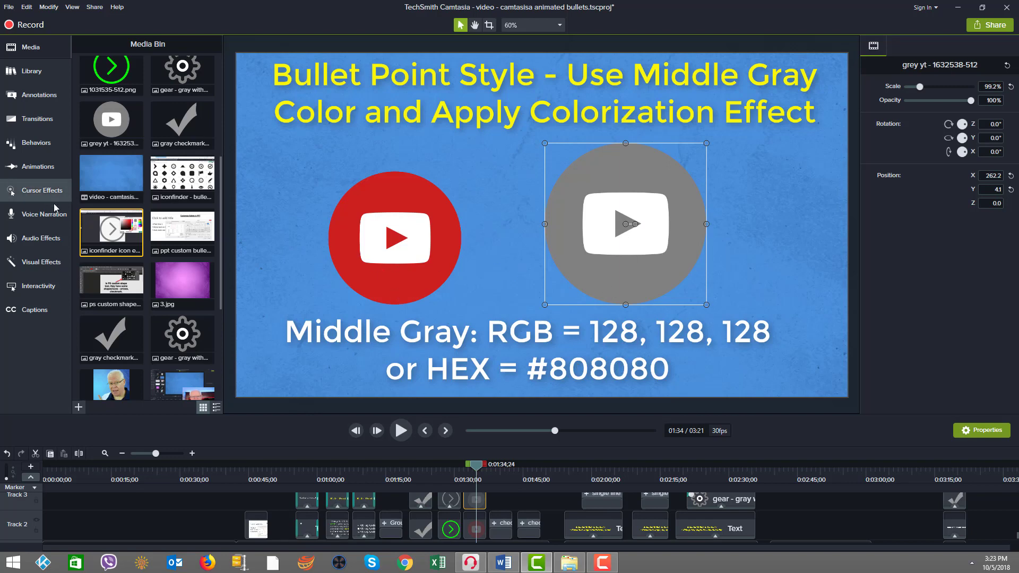
pyautogui.click(41, 262)
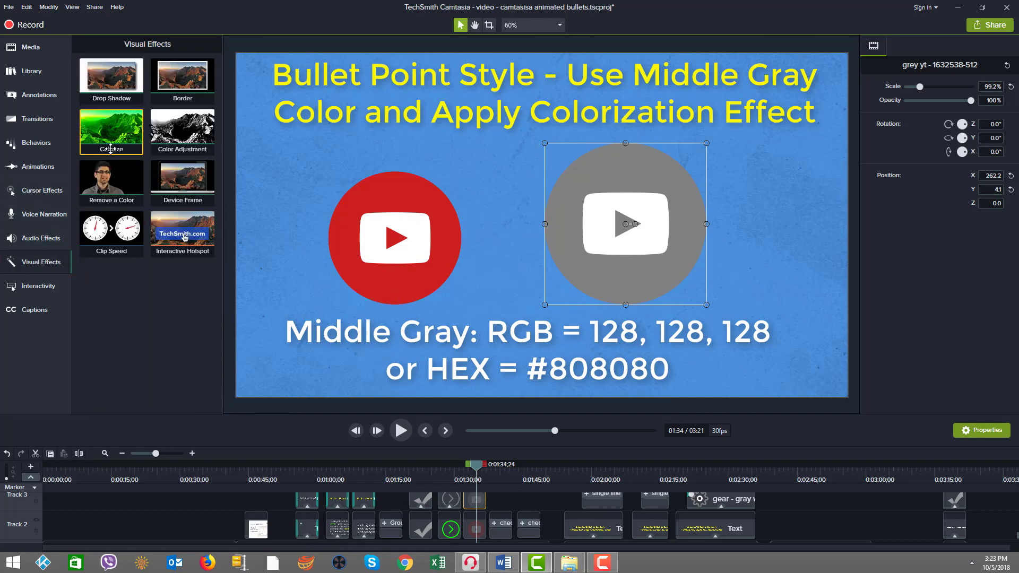
pyautogui.moveTo(113, 143); pyautogui.dragTo(589, 222)
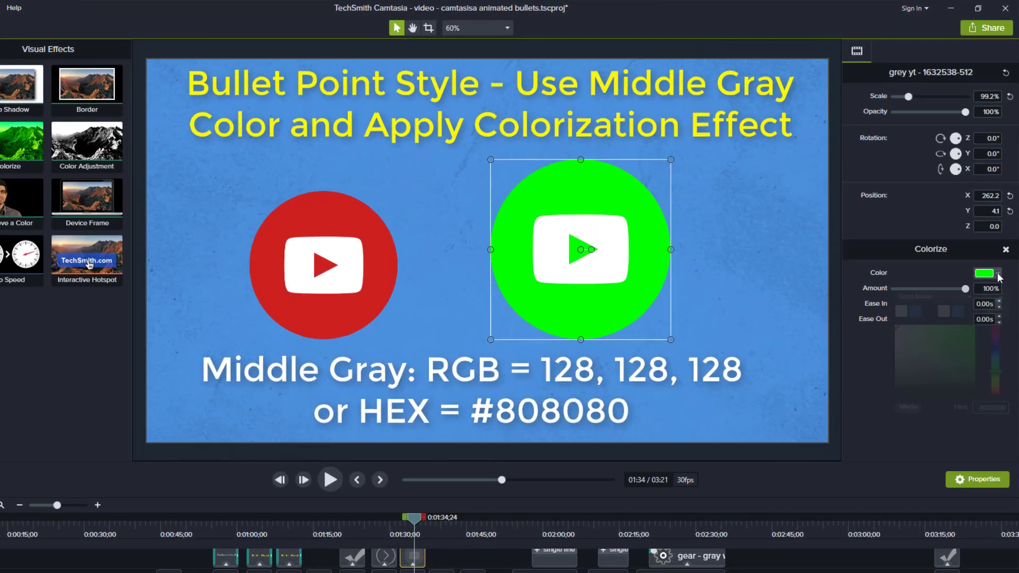
# - Try peach, blue and green Colorize tints on the circle, finishing with orange
pyautogui.click(1000, 261)
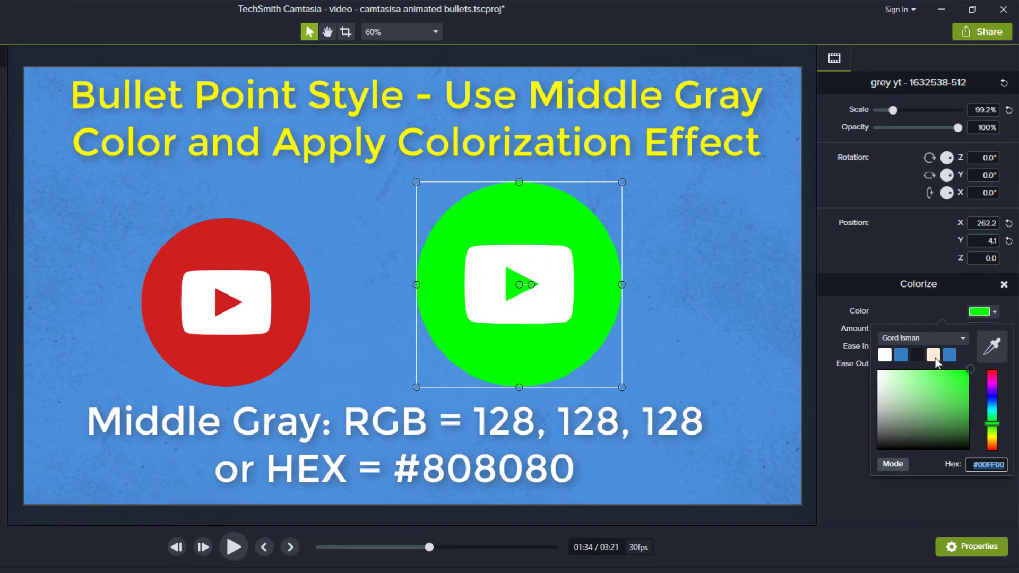
pyautogui.click(935, 358)
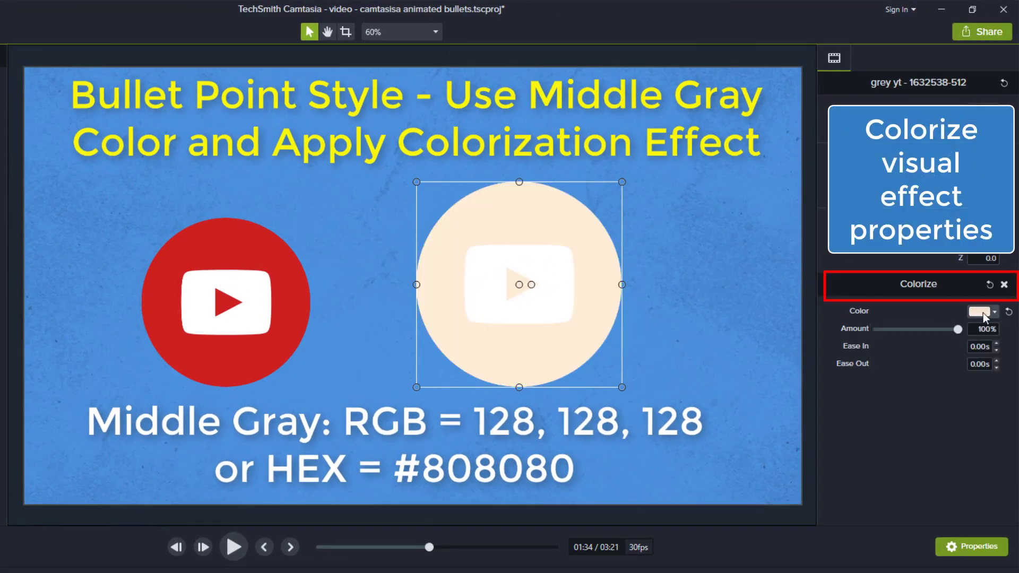
pyautogui.click(983, 313)
pyautogui.click(943, 355)
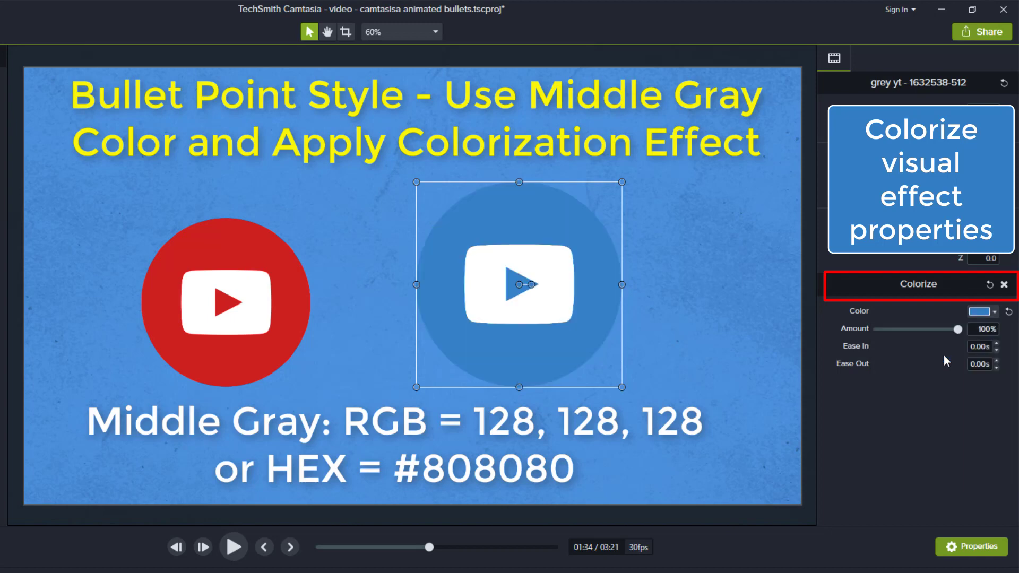
pyautogui.click(993, 313)
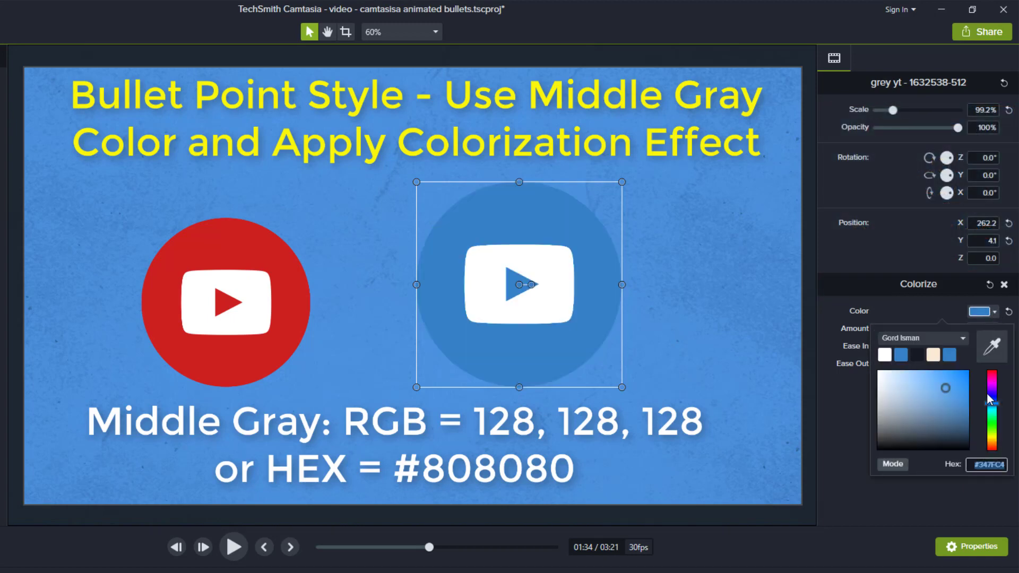
pyautogui.moveTo(991, 405); pyautogui.dragTo(991, 399)
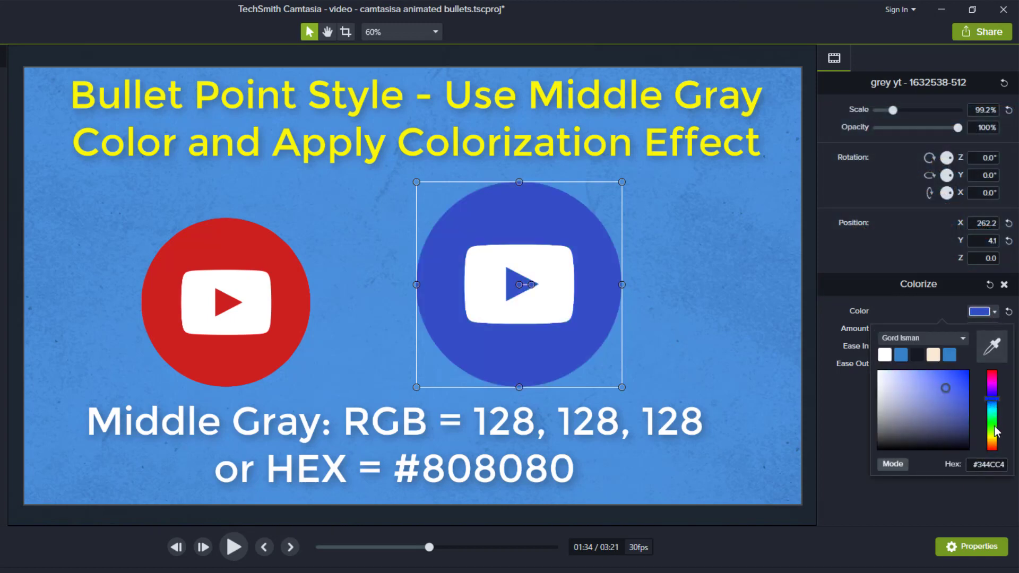
pyautogui.click(993, 427)
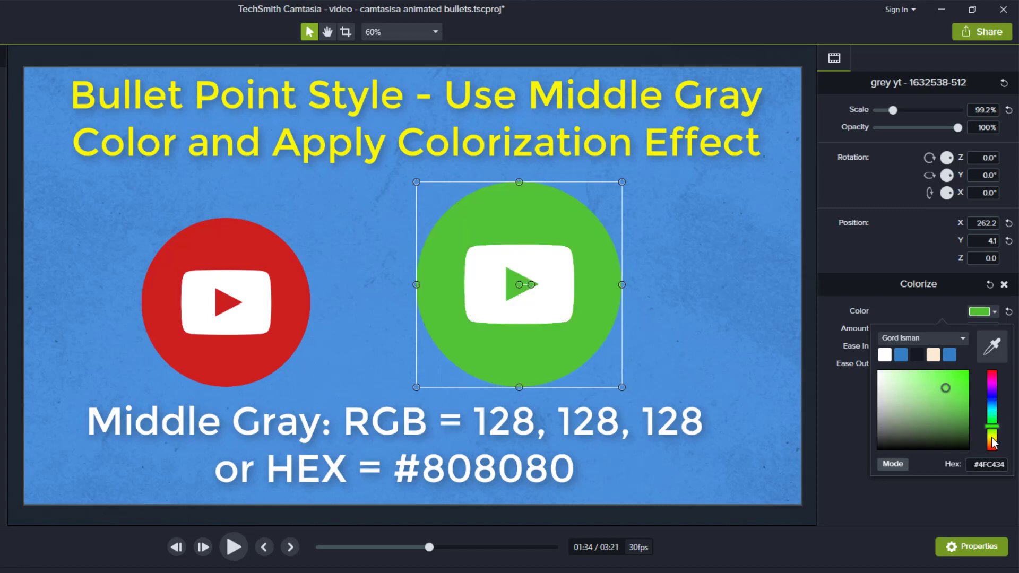
pyautogui.moveTo(994, 443); pyautogui.dragTo(992, 380)
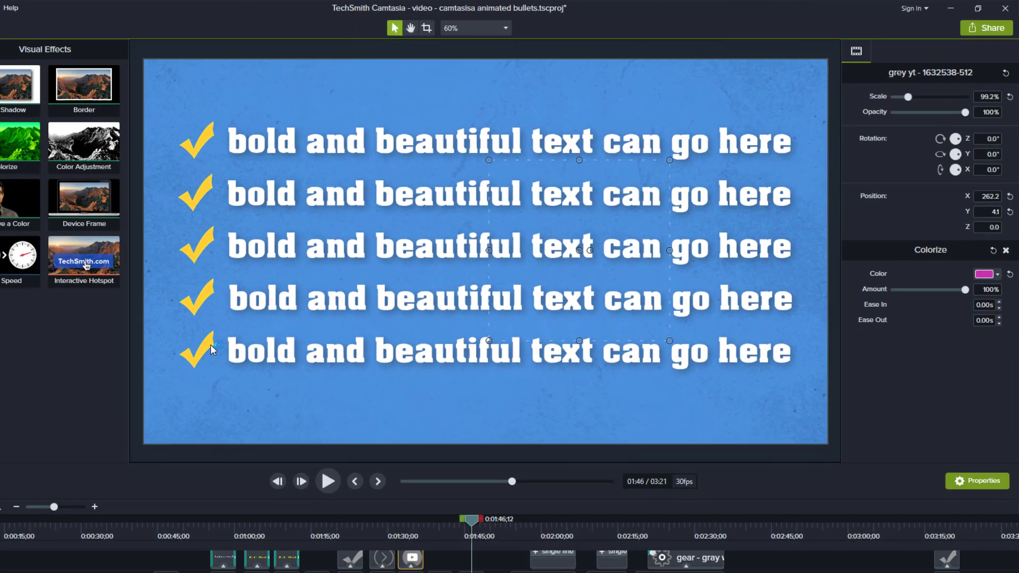
# - Open the checkmark bullets group and select the individual checkmarks
pyautogui.click(98, 394)
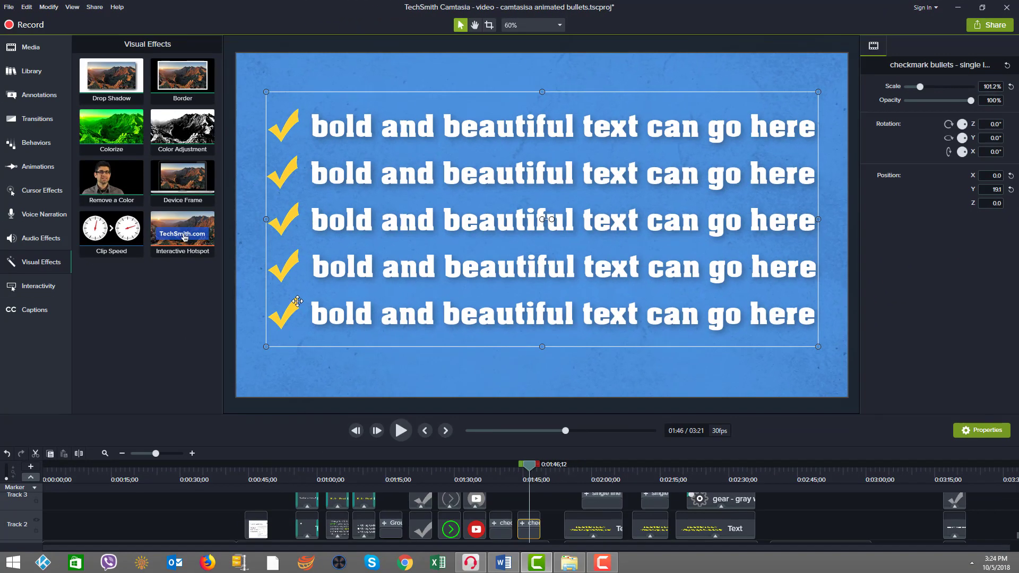
pyautogui.doubleClick(296, 310)
pyautogui.click(287, 265)
pyautogui.click(294, 219)
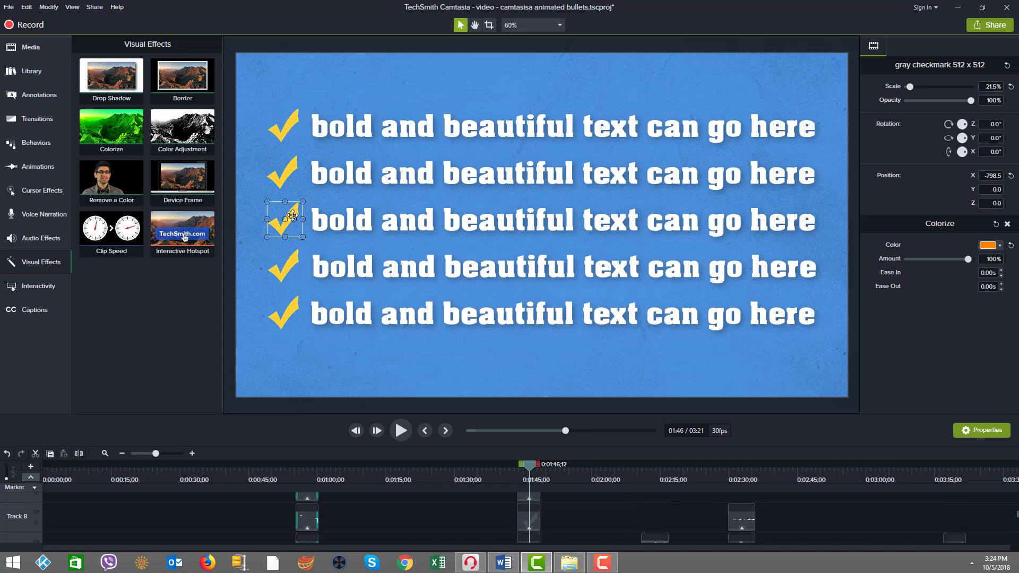
pyautogui.click(281, 176)
pyautogui.click(281, 133)
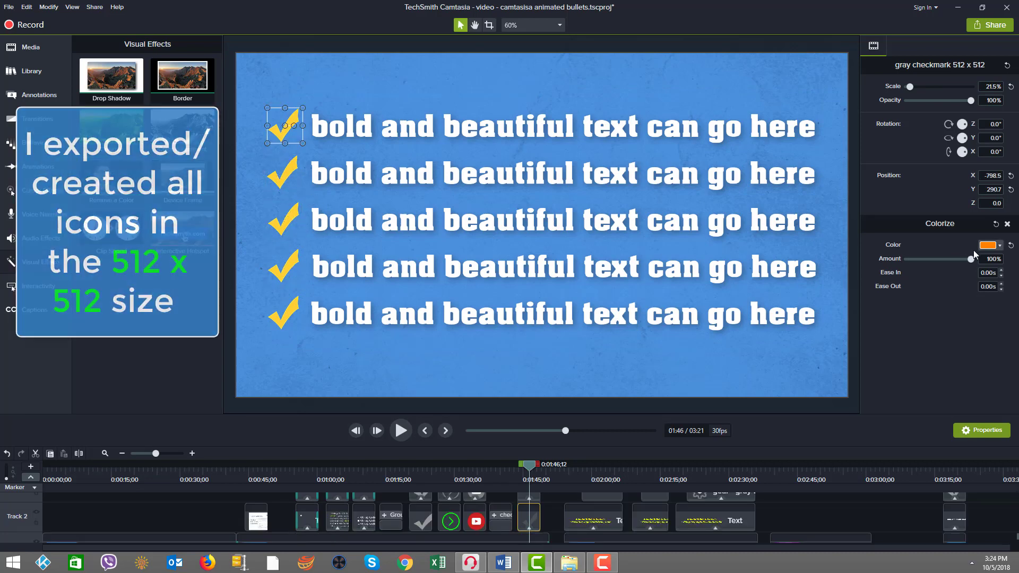
# - Replace the checkmark media with 'checkmark gray - 2202263-512.png' using Update Media
pyautogui.rightClick(531, 507)
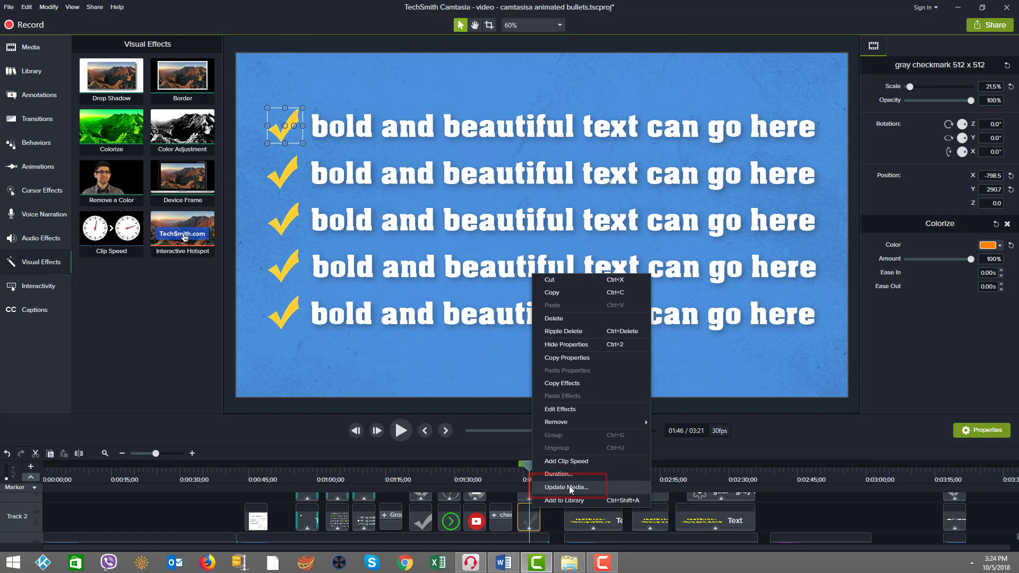
pyautogui.click(571, 487)
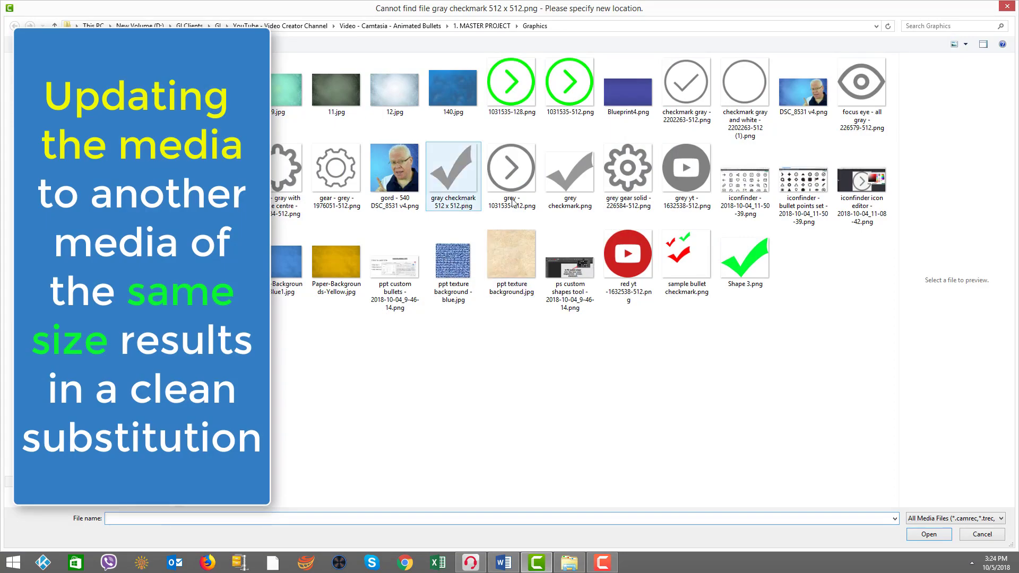
pyautogui.click(688, 84)
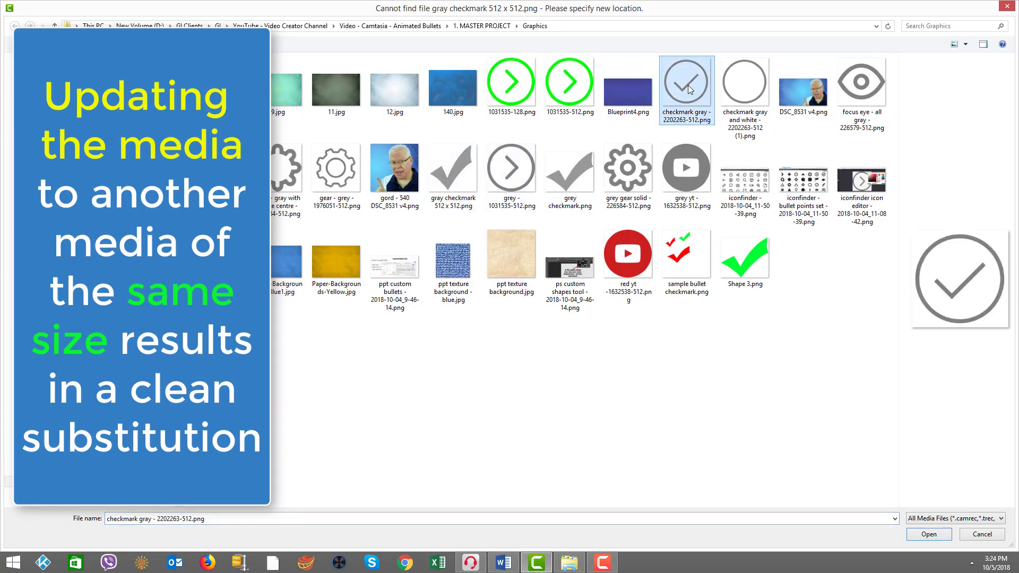
pyautogui.click(917, 536)
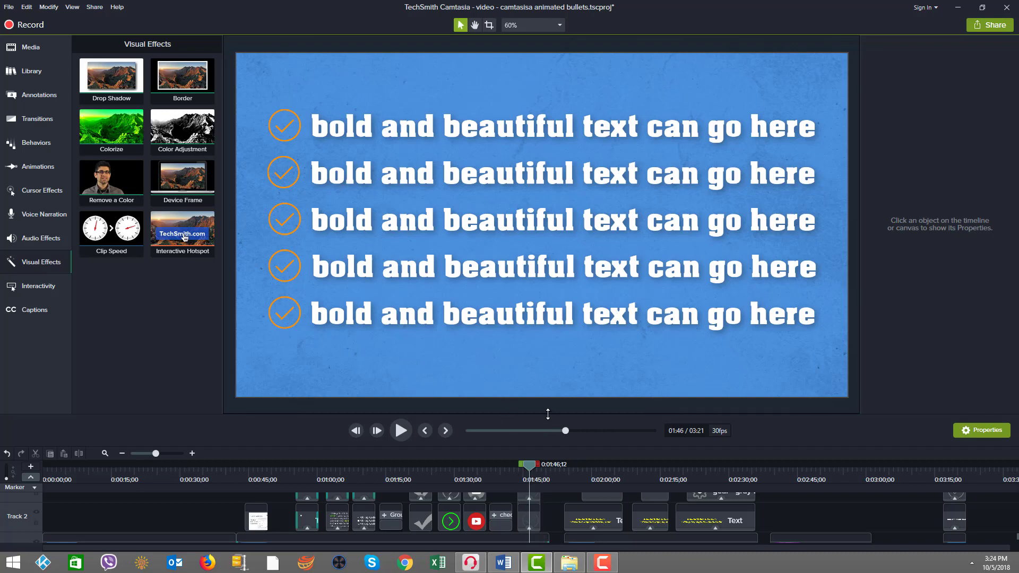
# - Enlarge the timeline and expand the 'checkmark bullets - single line' group to show its tracks
pyautogui.moveTo(548, 414)
pyautogui.mouseDown()
pyautogui.moveTo(553, 370)
pyautogui.moveTo(552, 396)
pyautogui.mouseUp()
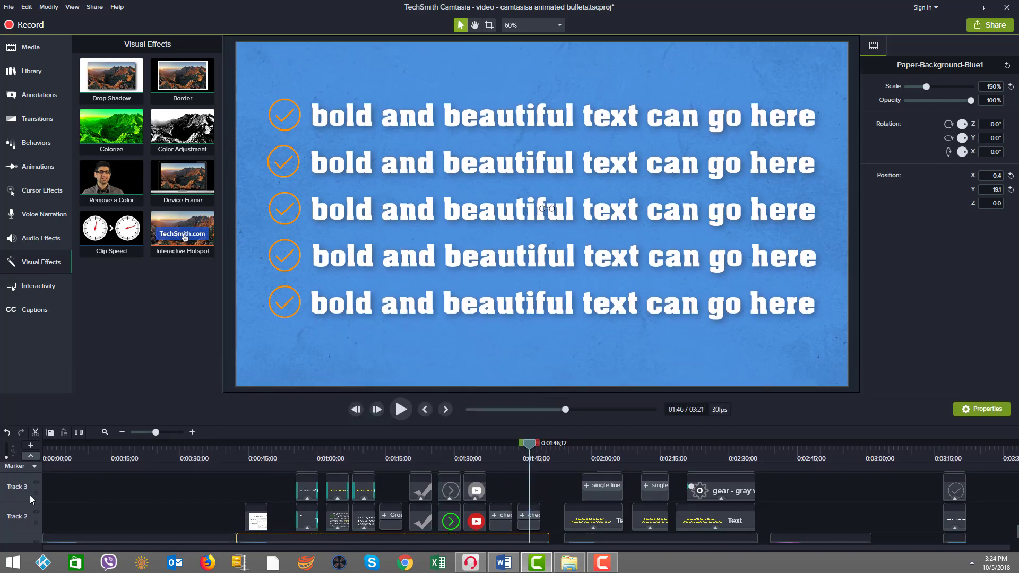
pyautogui.moveTo(26, 503); pyautogui.dragTo(31, 485)
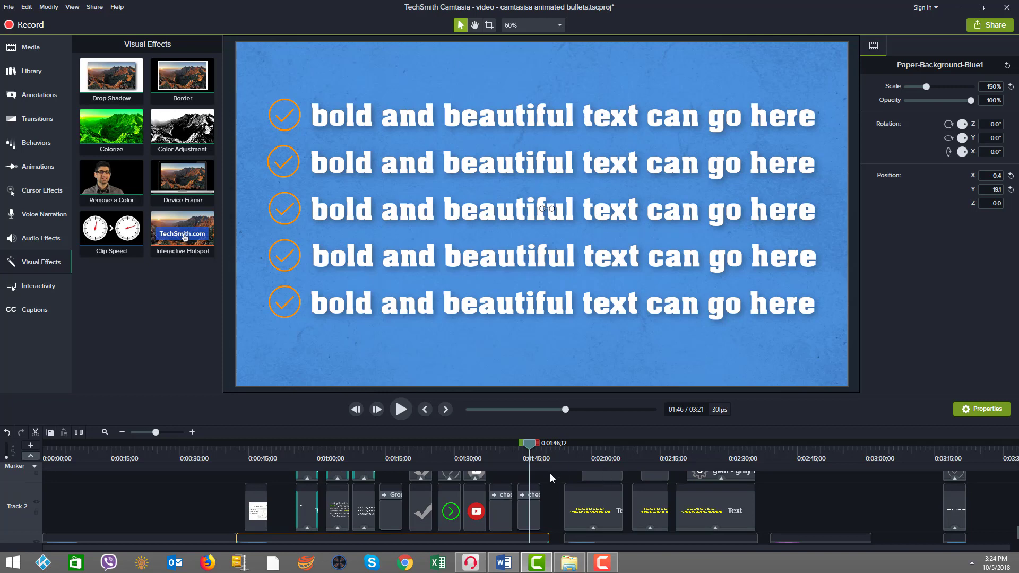
pyautogui.scroll(3, 547, 479)
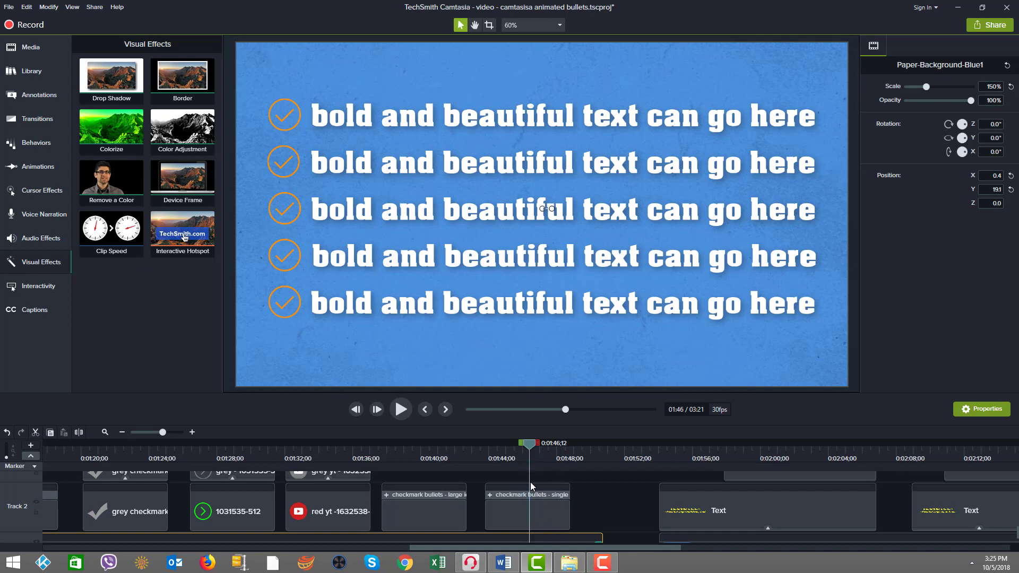
pyautogui.scroll(-5, 516, 472)
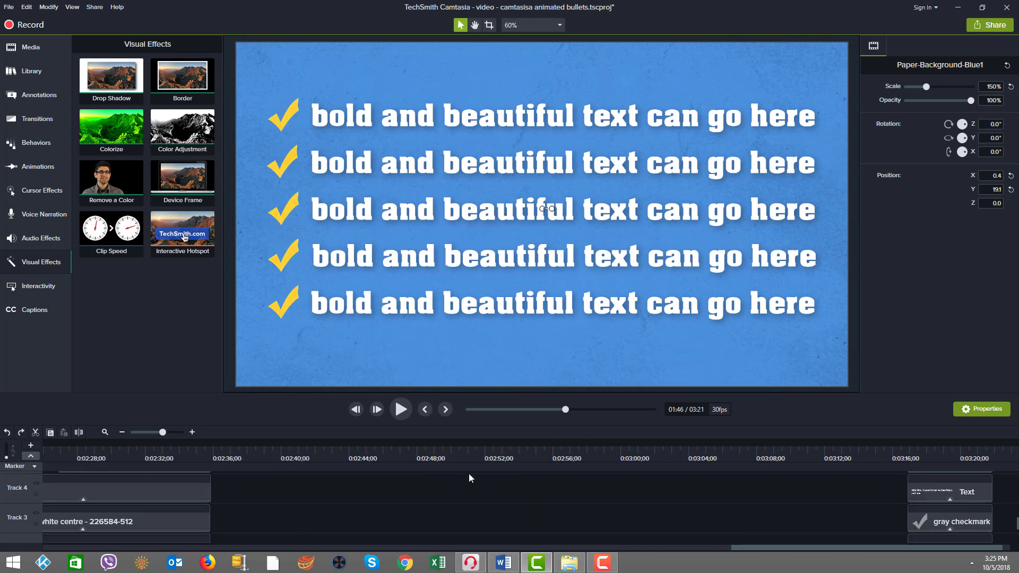
pyautogui.scroll(5, 476, 478)
pyautogui.click(474, 525)
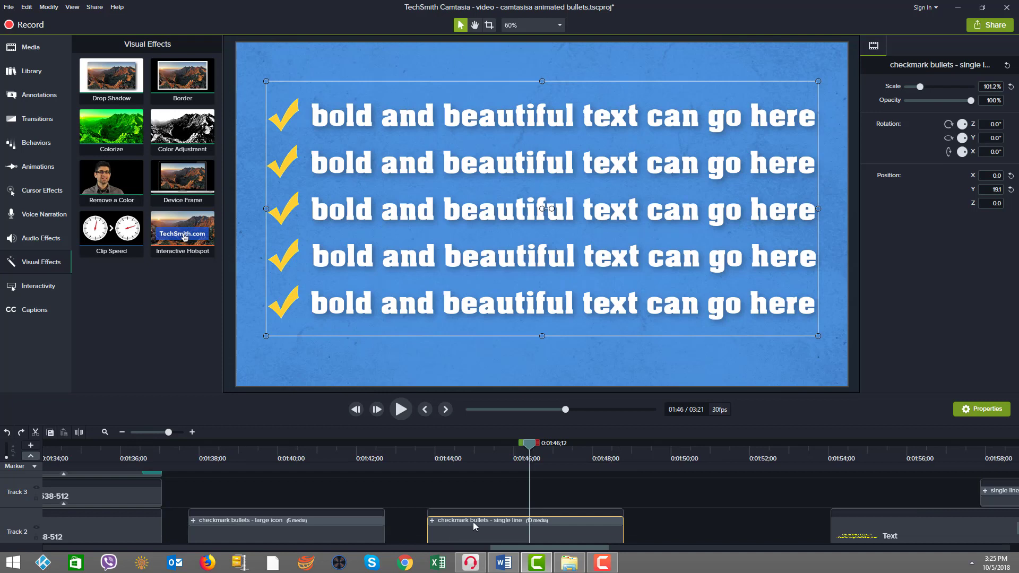
pyautogui.click(431, 521)
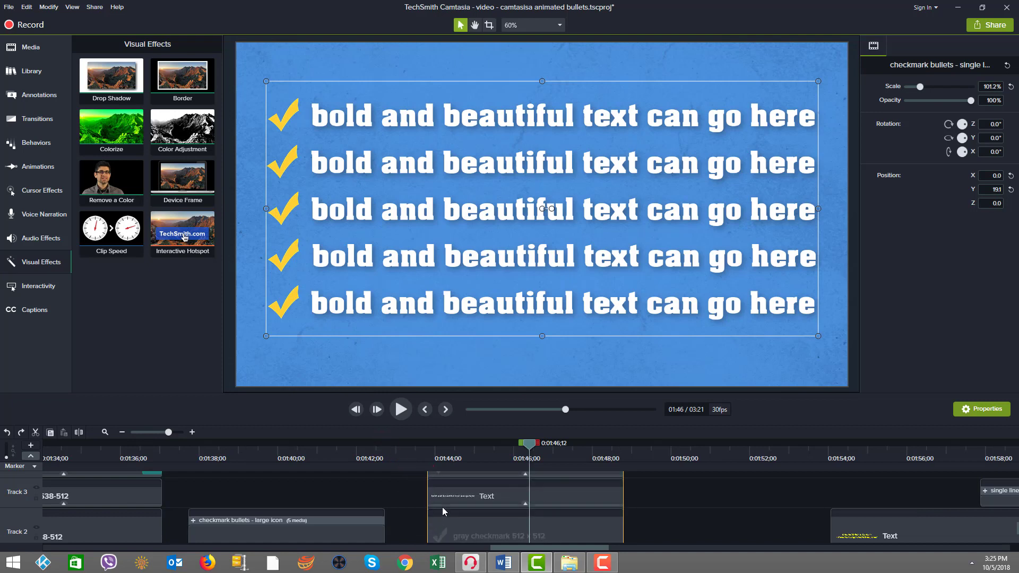
pyautogui.moveTo(491, 395); pyautogui.dragTo(522, 166)
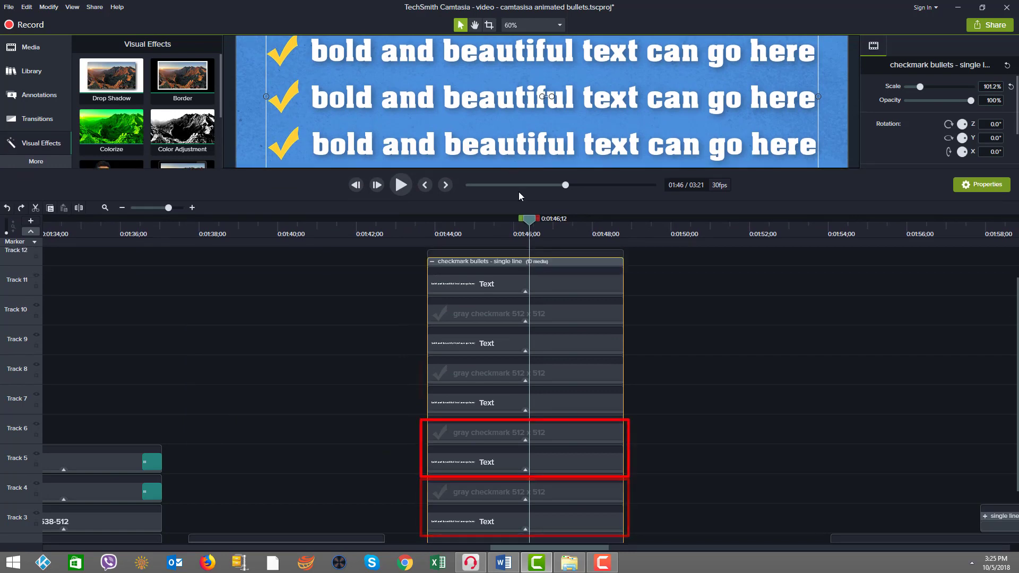
# - Check the group's text and checkmark clips on Tracks 3–6, then collapse the group
pyautogui.click(510, 519)
pyautogui.click(504, 499)
pyautogui.click(502, 467)
pyautogui.click(505, 430)
pyautogui.scroll(1, 694, 418)
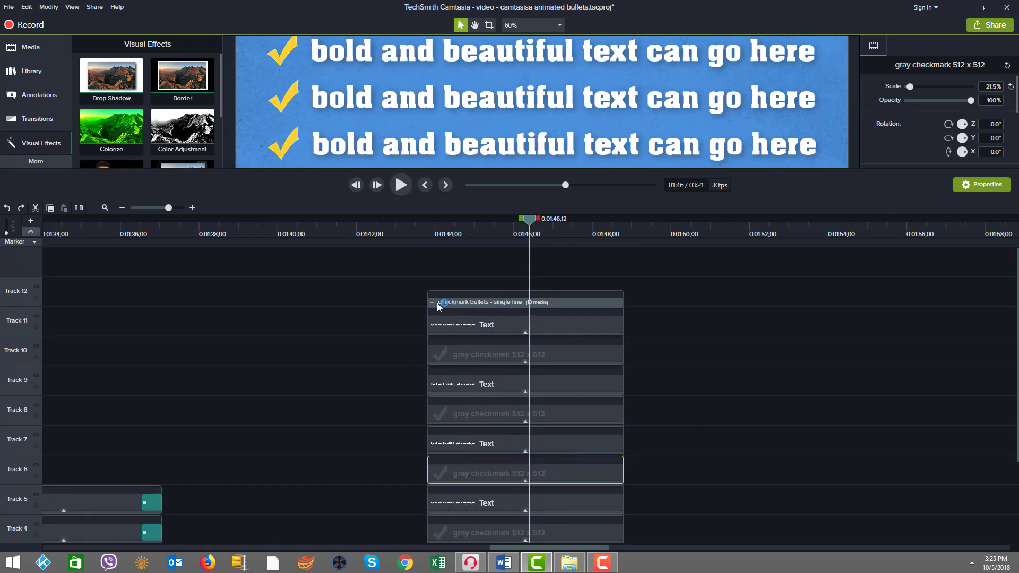
pyautogui.click(439, 305)
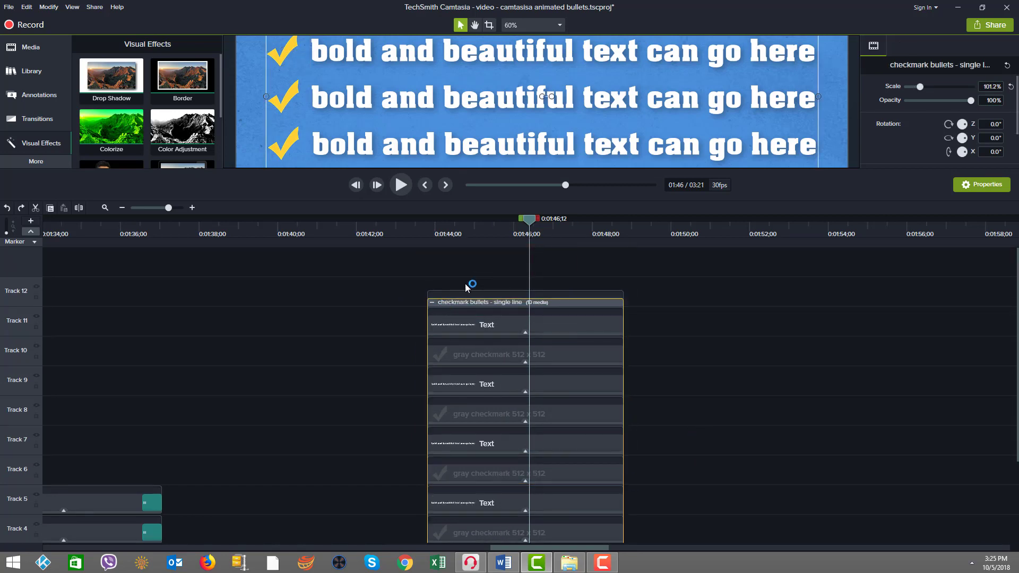
pyautogui.click(433, 303)
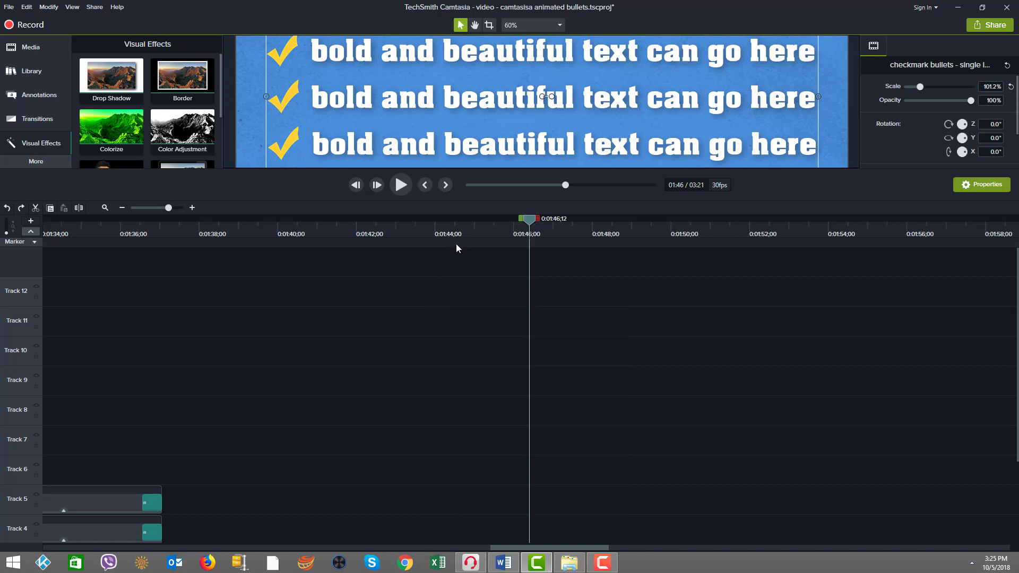
# - Enlarge the preview and scale the checkmark bullet group down to 68.7% at X -303.0, Y -9.2
pyautogui.moveTo(494, 171); pyautogui.dragTo(498, 441)
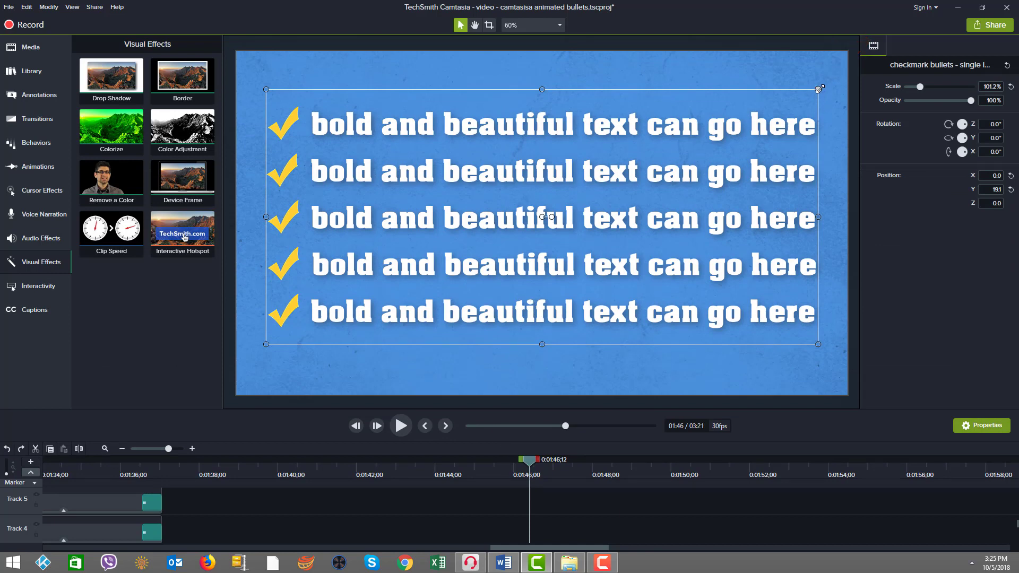
pyautogui.moveTo(820, 89); pyautogui.dragTo(588, 155)
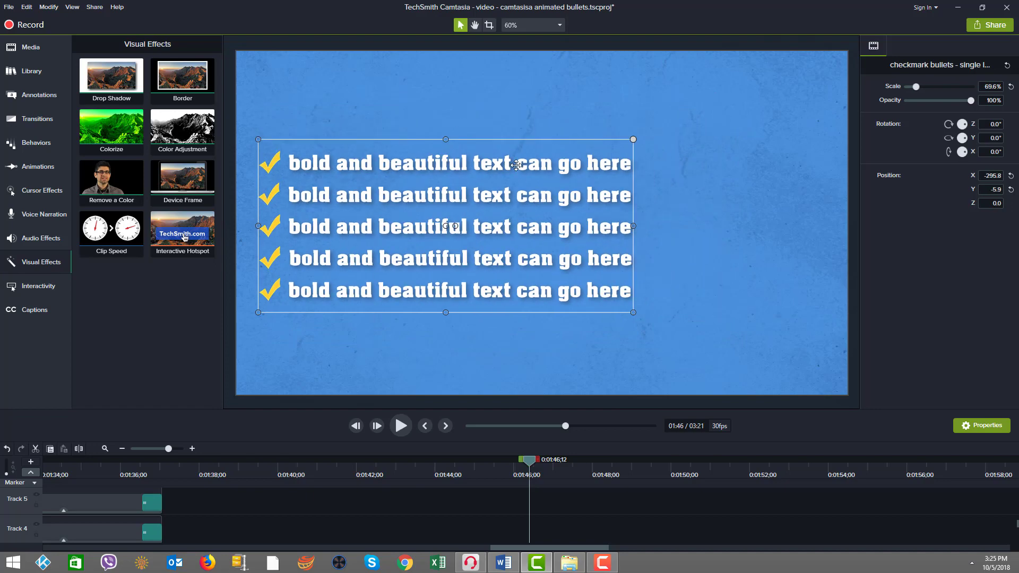
# - Change the first bullet to 'this is new text now' and move the group to X -271.3, Y 19.1
pyautogui.doubleClick(482, 160)
pyautogui.doubleClick(482, 161)
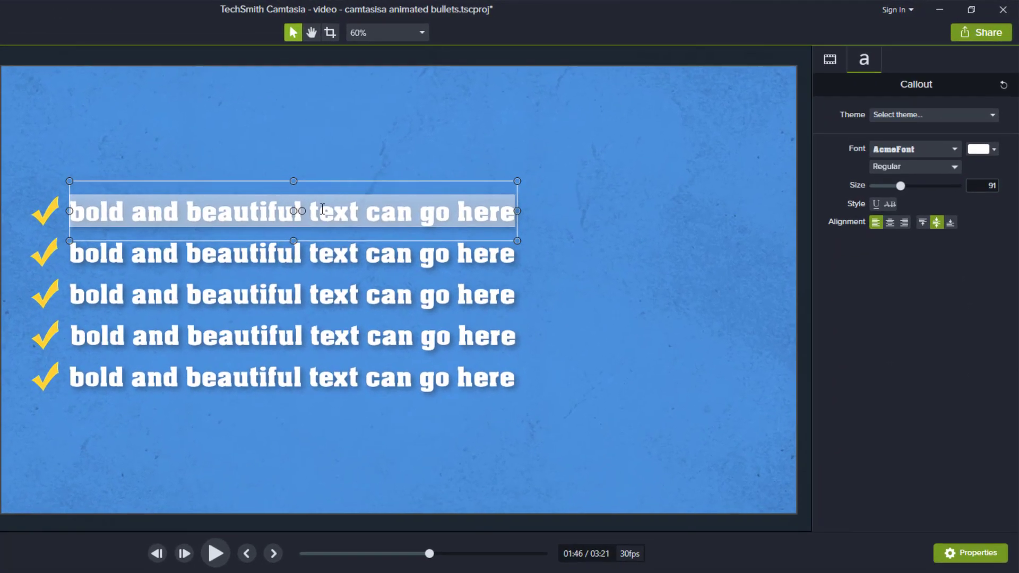
pyautogui.write('this is new tre')
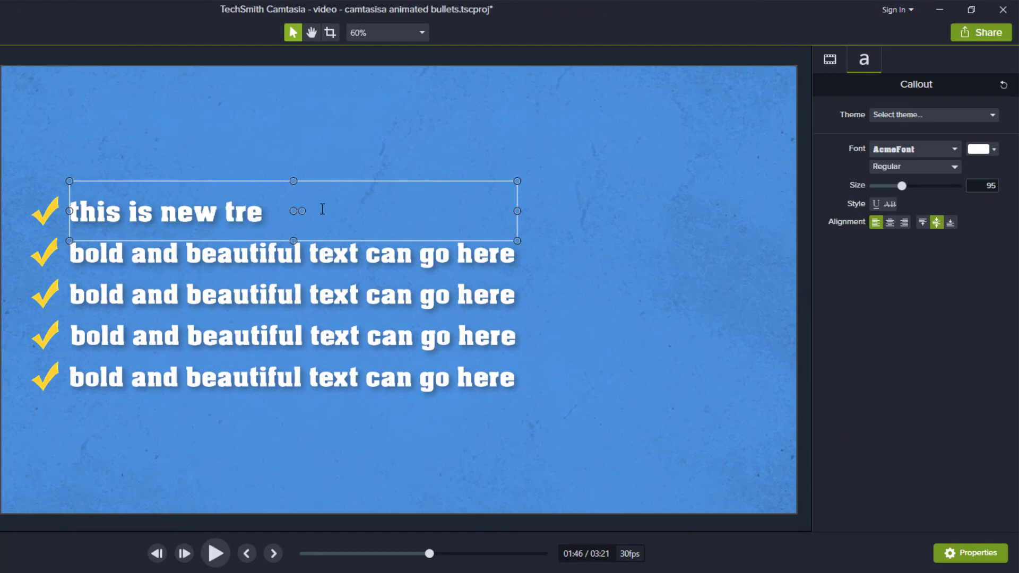
pyautogui.press('BackSpace')
pyautogui.write('ext now')
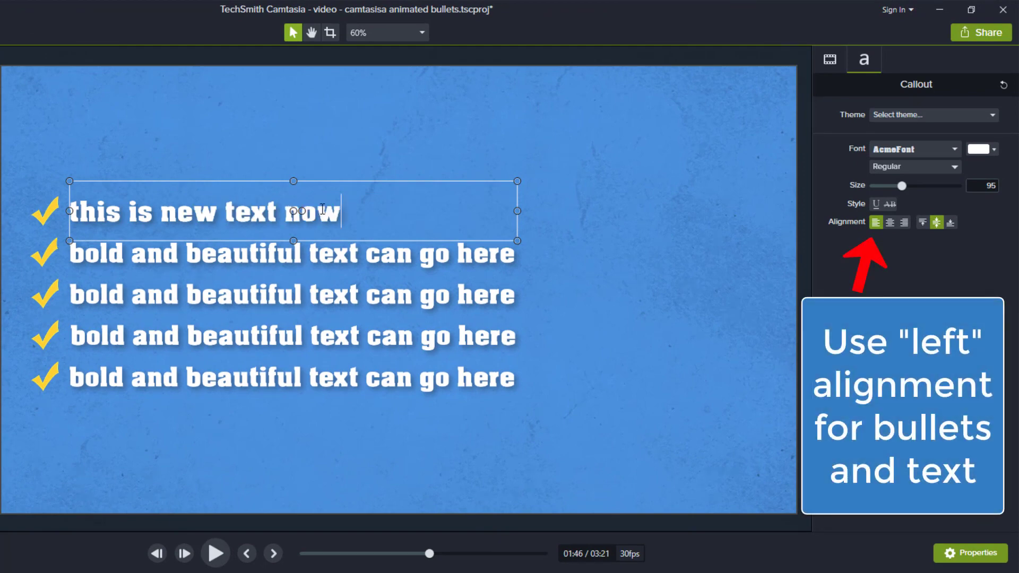
pyautogui.click(291, 411)
pyautogui.click(302, 293)
pyautogui.moveTo(302, 294); pyautogui.dragTo(321, 341)
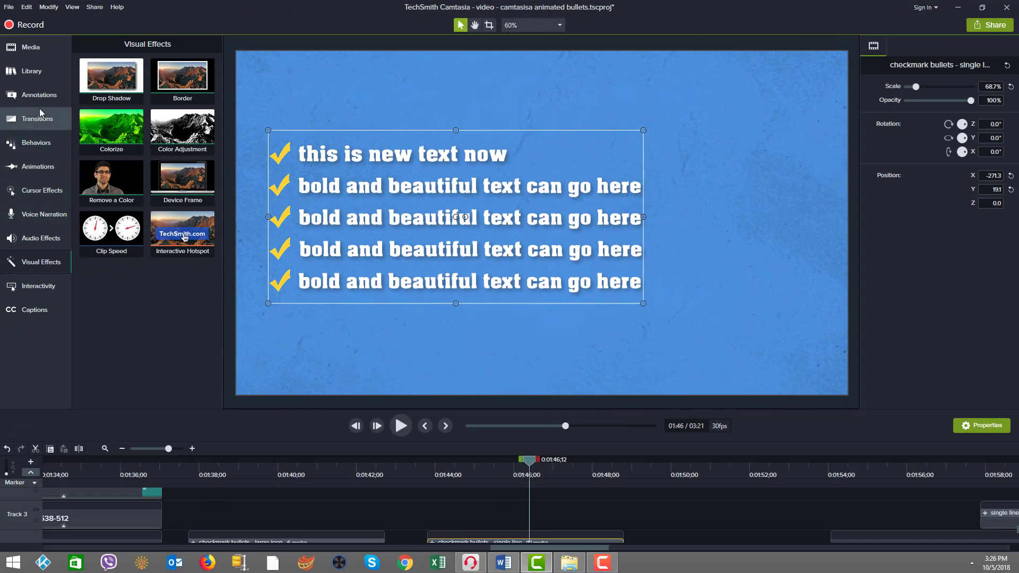
# - Place the portrait photo right of the bullets, scaled to 90.4% and nudged up and right
pyautogui.click(45, 52)
pyautogui.moveTo(183, 239); pyautogui.dragTo(745, 223)
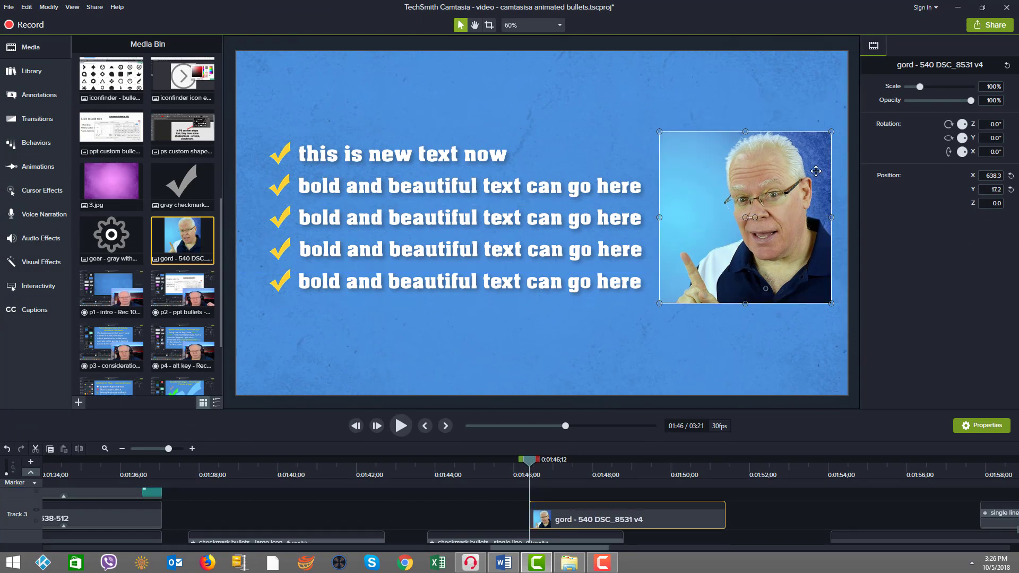
pyautogui.moveTo(832, 131); pyautogui.dragTo(820, 145)
pyautogui.moveTo(745, 211); pyautogui.dragTo(754, 200)
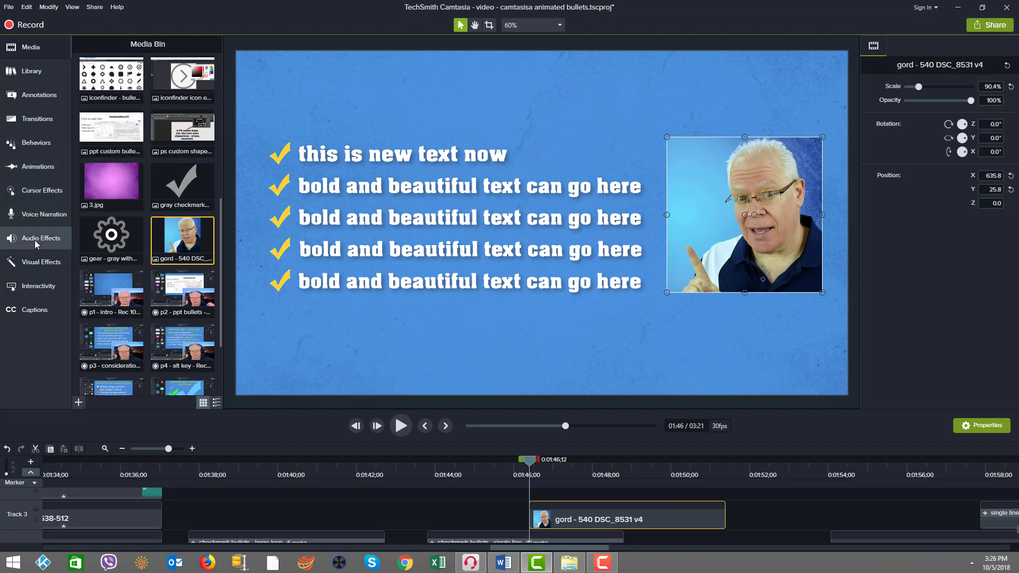
pyautogui.click(41, 262)
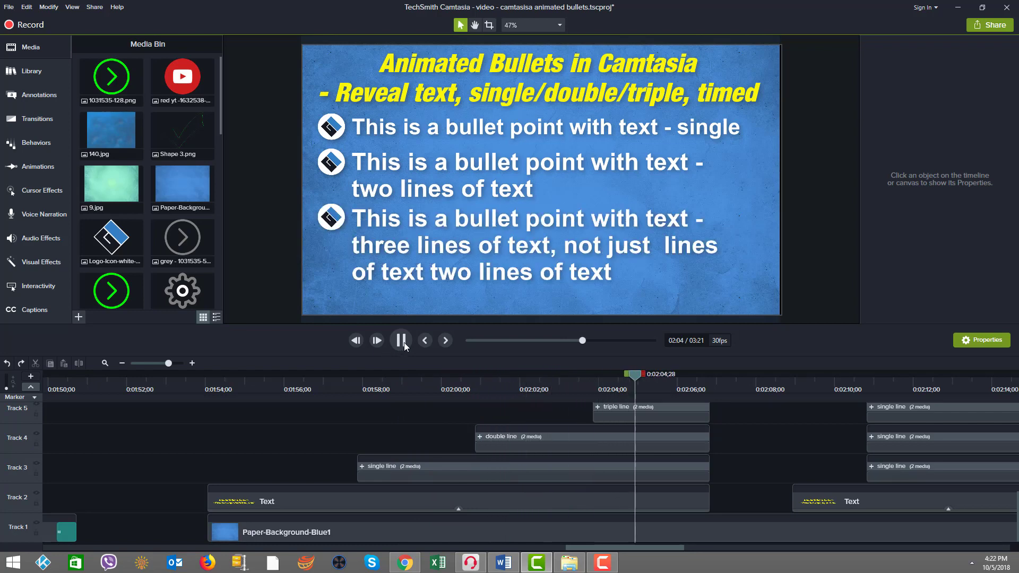
# - Pause at 02:06 and select the single, double and triple line groups on Tracks 3–5
pyautogui.click(404, 345)
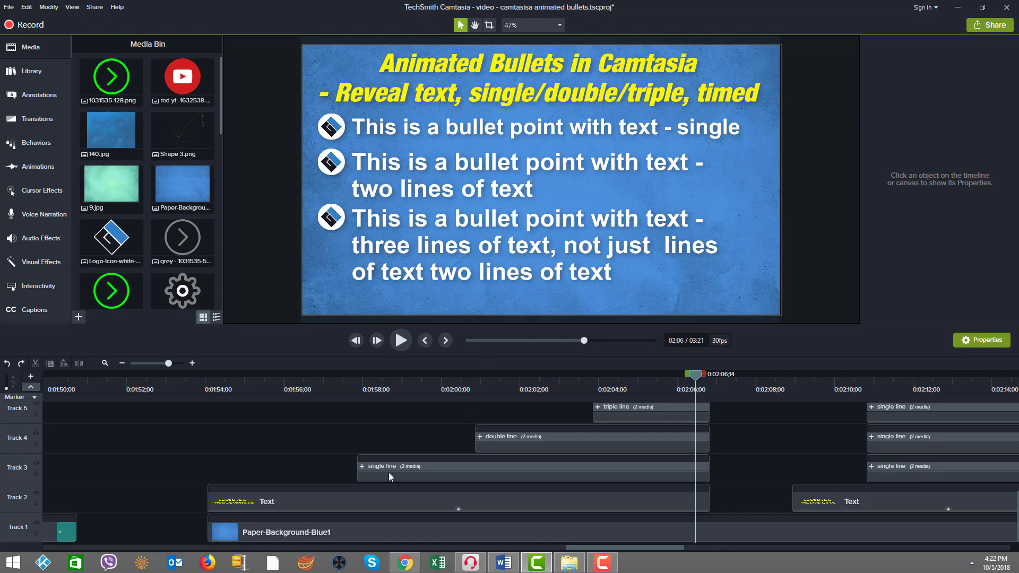
pyautogui.click(469, 469)
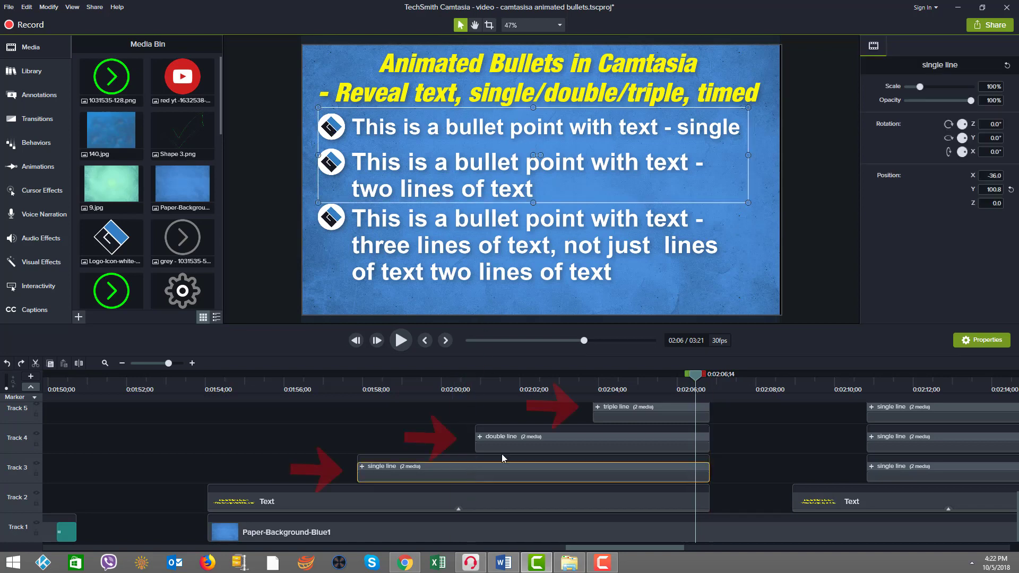
pyautogui.click(547, 446)
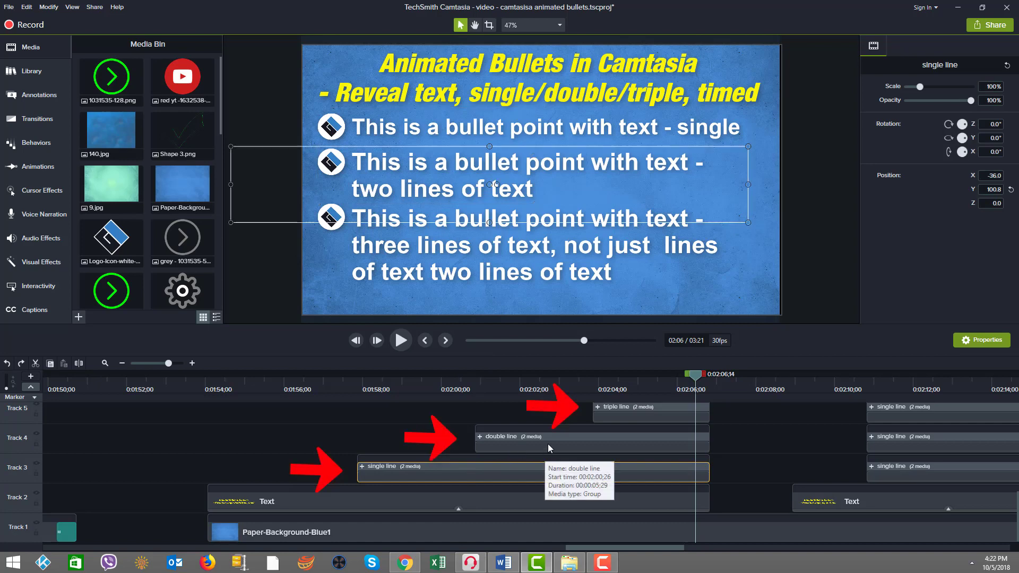
pyautogui.click(626, 413)
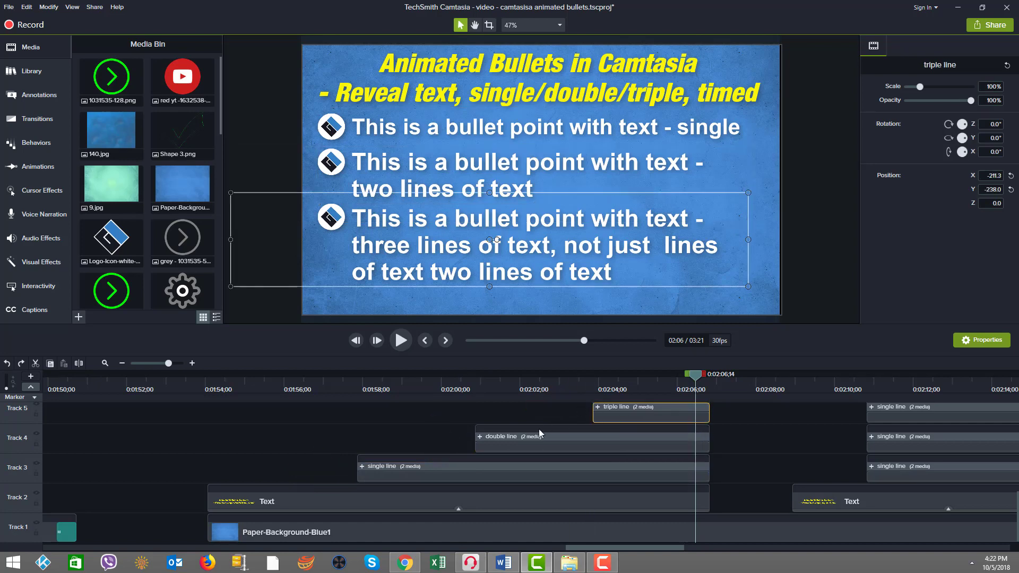
pyautogui.click(410, 470)
pyautogui.click(508, 438)
pyautogui.click(653, 415)
# - Expand the single line group and its nested GI logo bullet group to view their clips
pyautogui.click(362, 466)
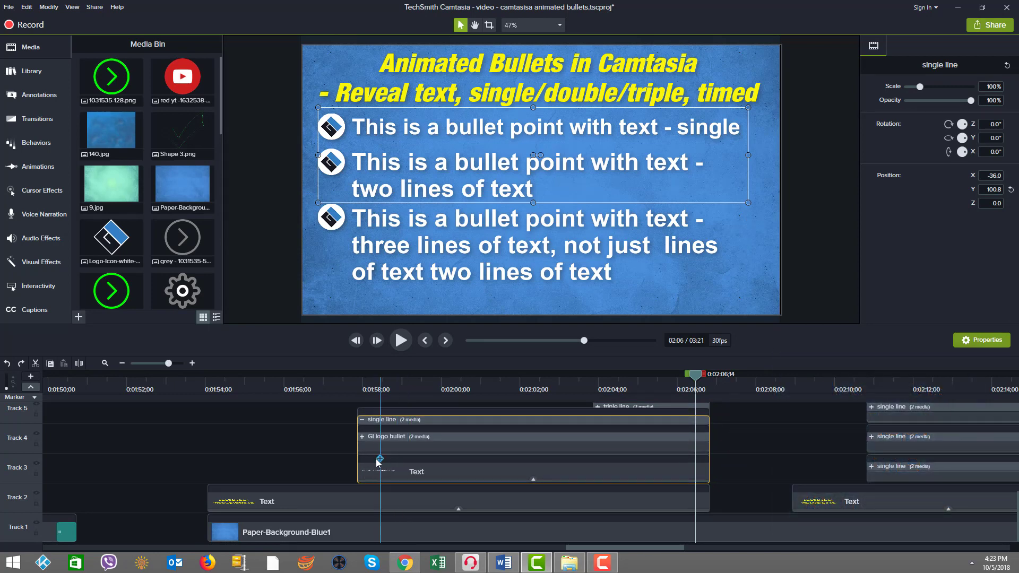
pyautogui.click(417, 477)
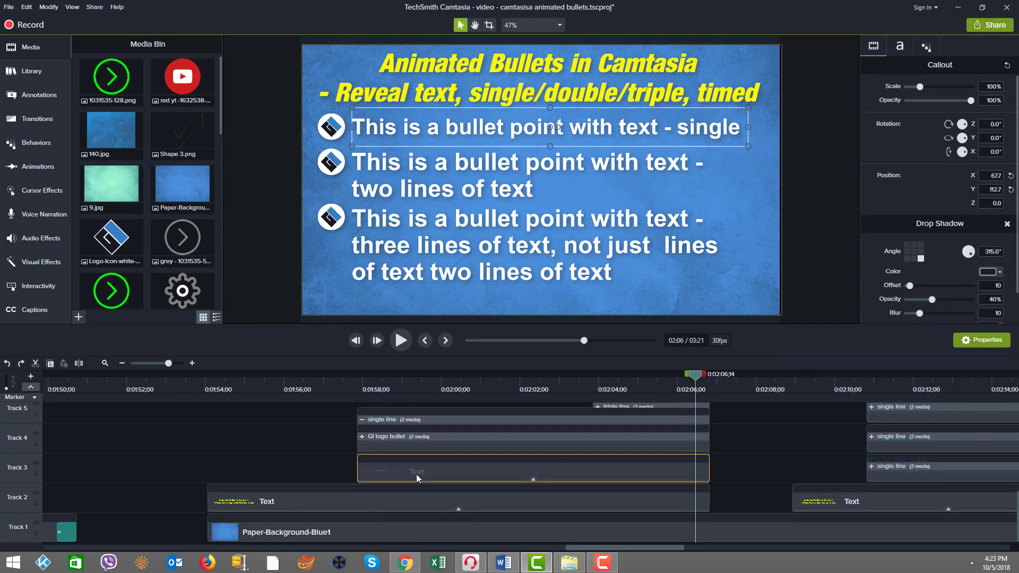
pyautogui.click(364, 439)
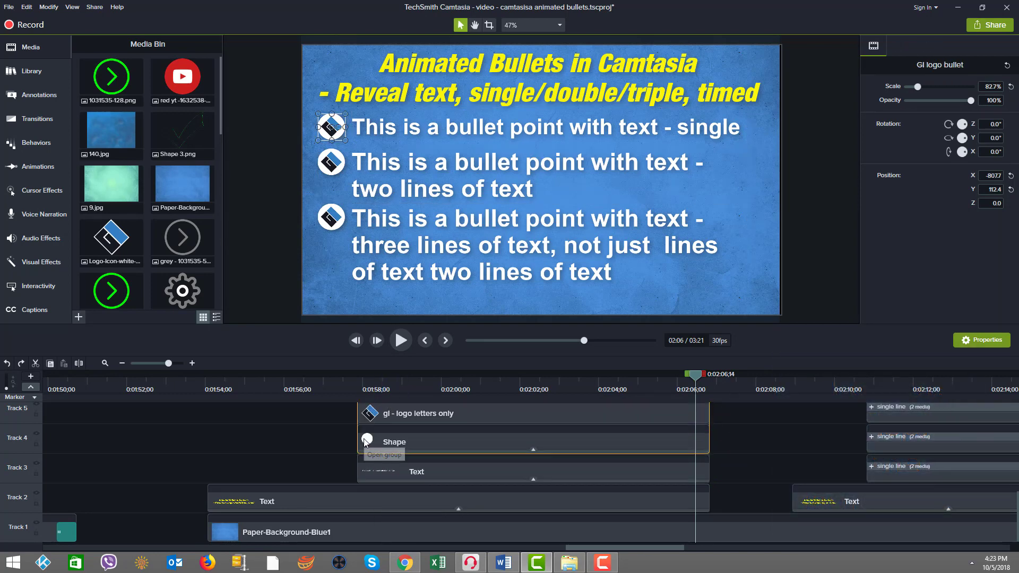
pyautogui.click(404, 413)
pyautogui.click(393, 444)
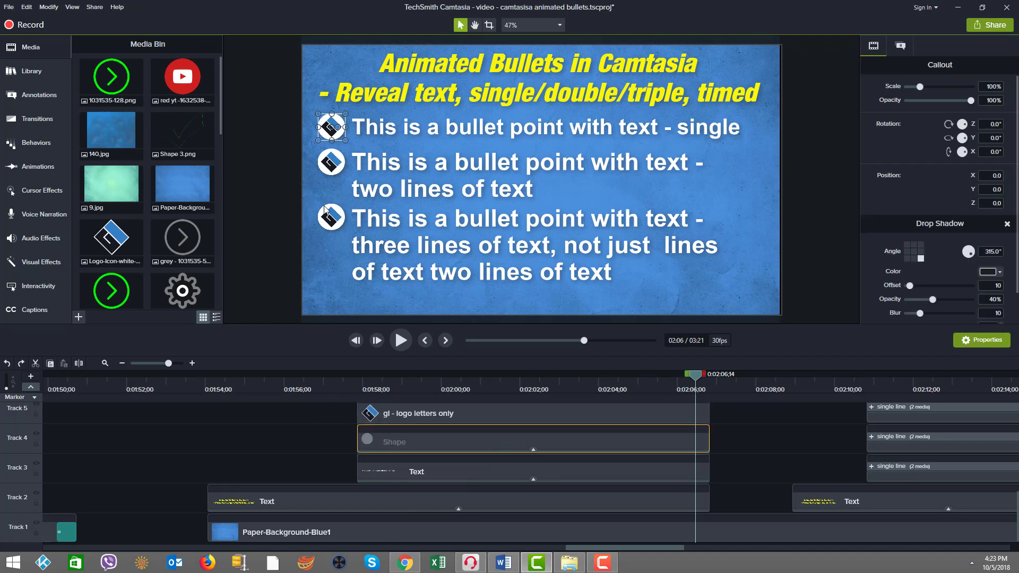
# - Test-move the white logo circle upward, undo the move, and select the Text clip
pyautogui.click(332, 136)
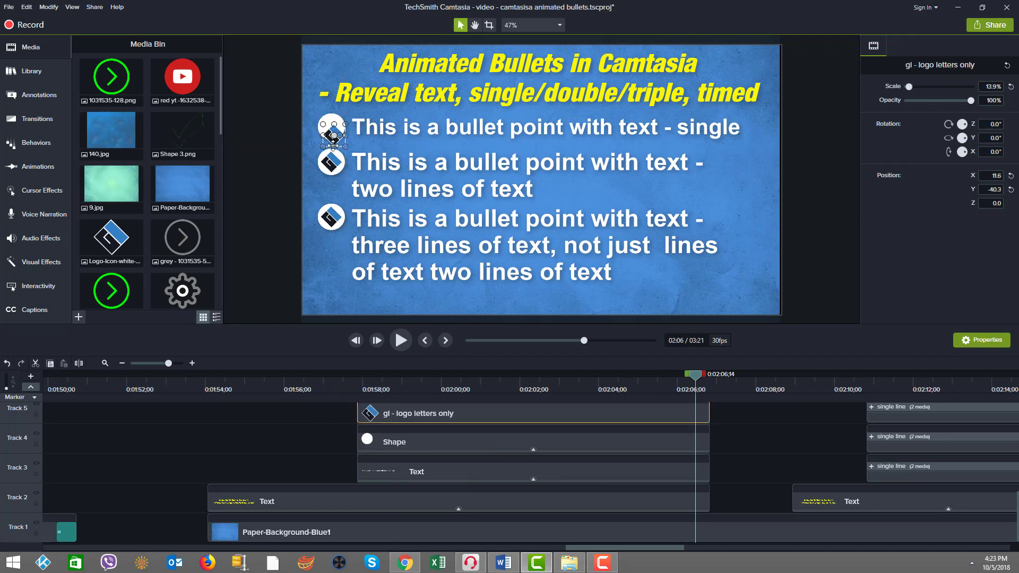
pyautogui.click(385, 436)
pyautogui.moveTo(330, 137); pyautogui.dragTo(326, 112)
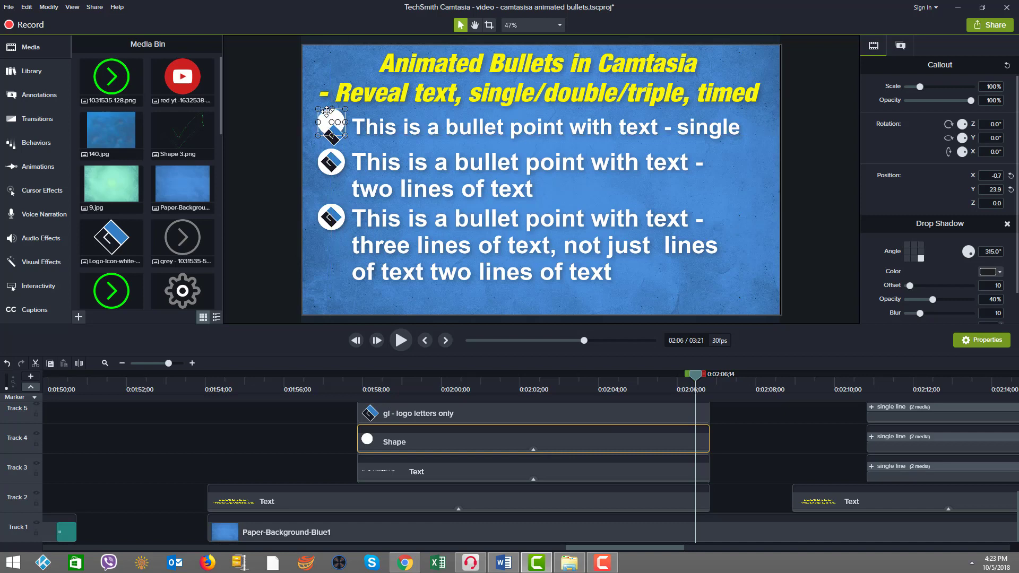
pyautogui.hotkey('ctrl', 'z')
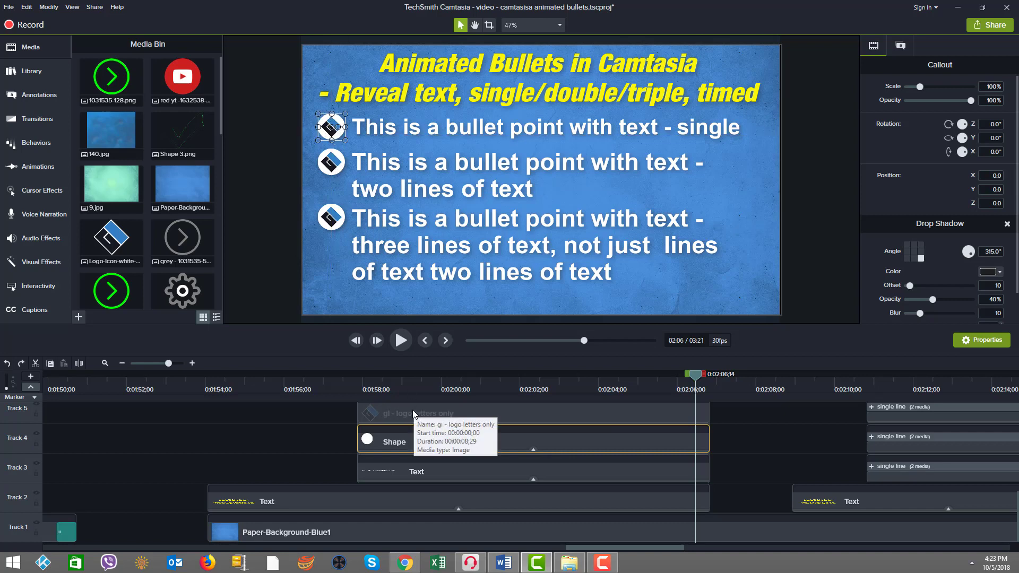
pyautogui.click(444, 472)
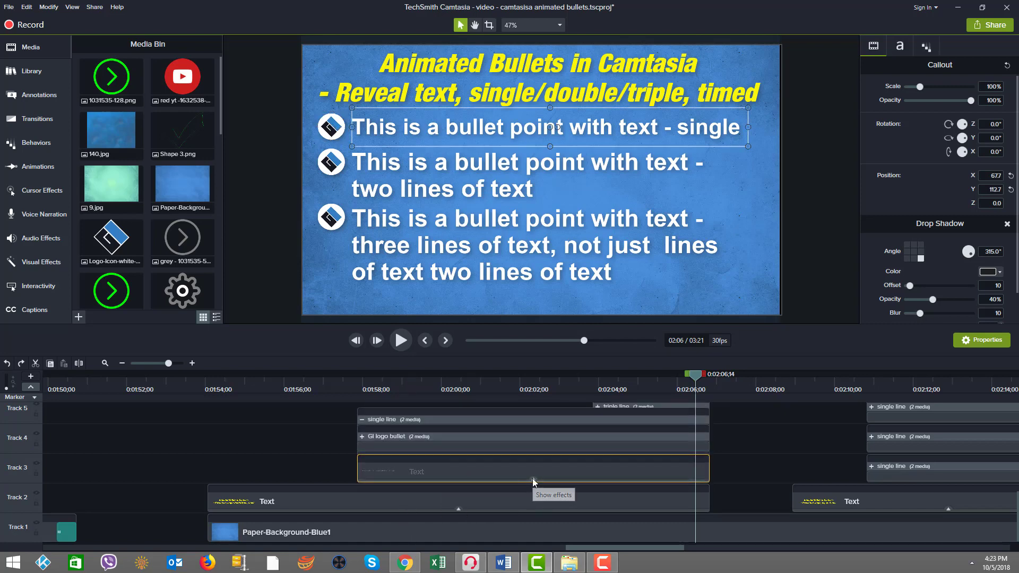
# - Review the text clip's Reveal behavior (Text - Left To Right, Ease In - Expo) across In, During and Out
pyautogui.click(533, 478)
pyautogui.click(435, 475)
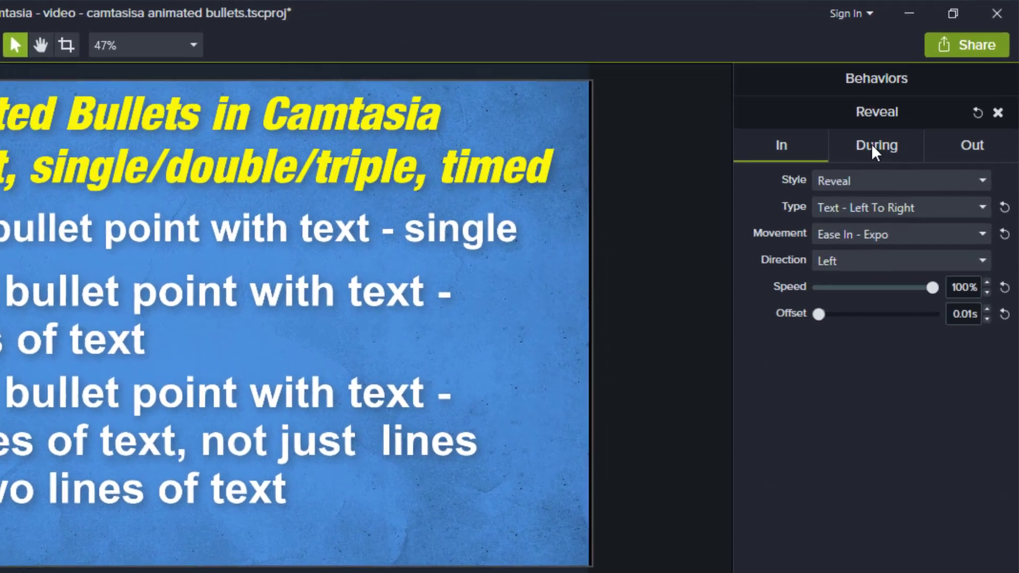
pyautogui.click(902, 120)
pyautogui.click(980, 120)
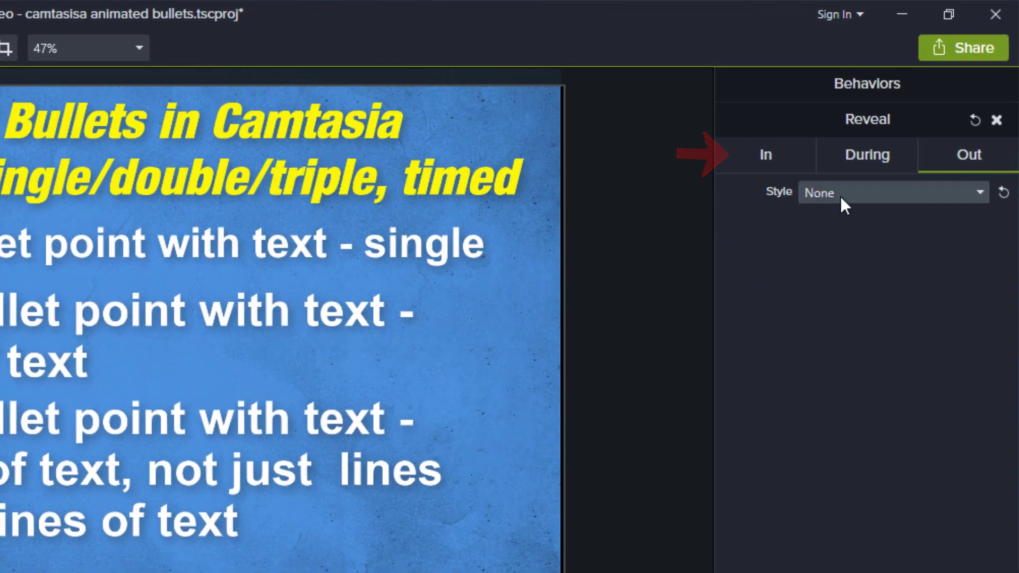
pyautogui.click(765, 156)
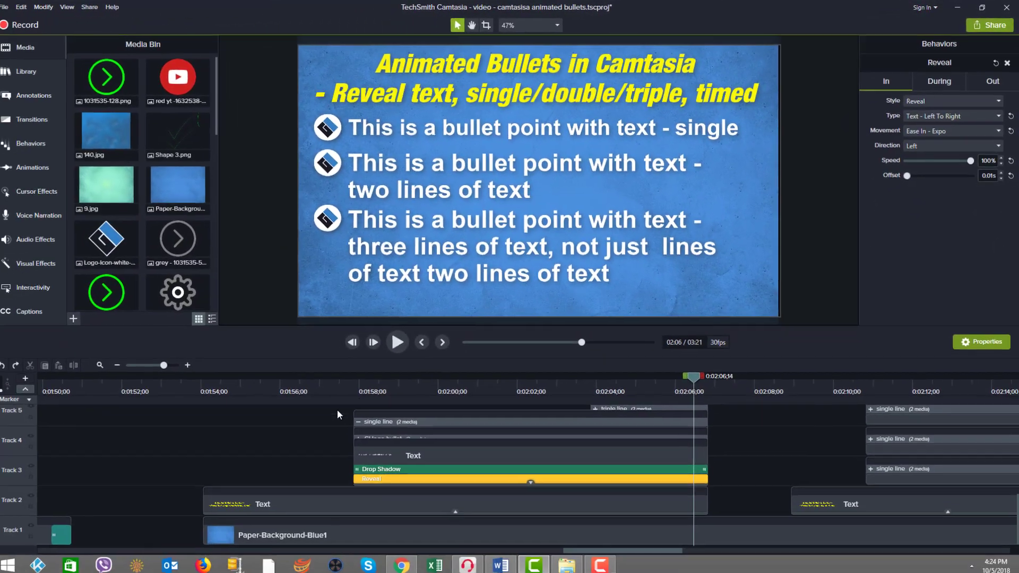
pyautogui.click(355, 384)
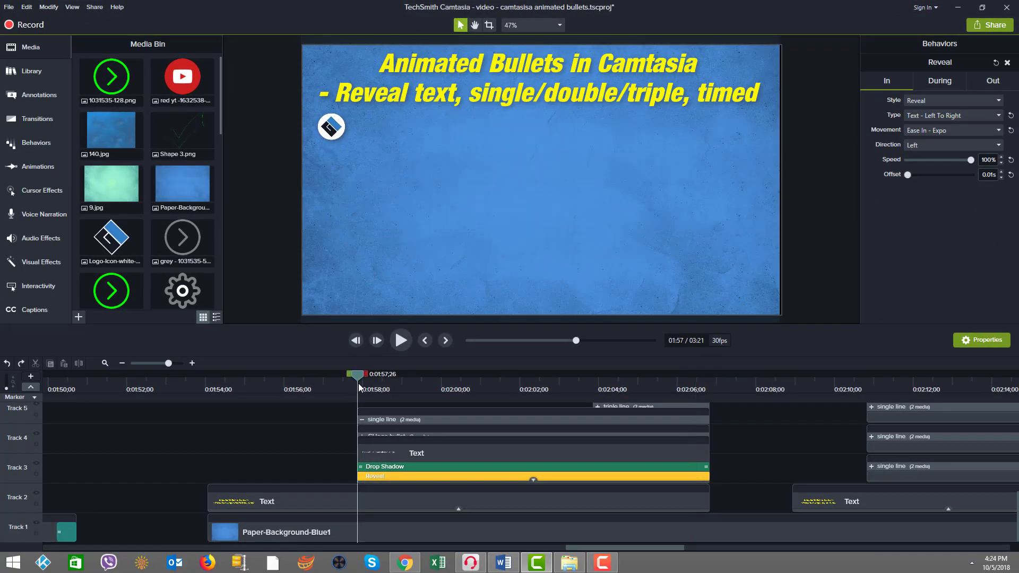
pyautogui.click(403, 340)
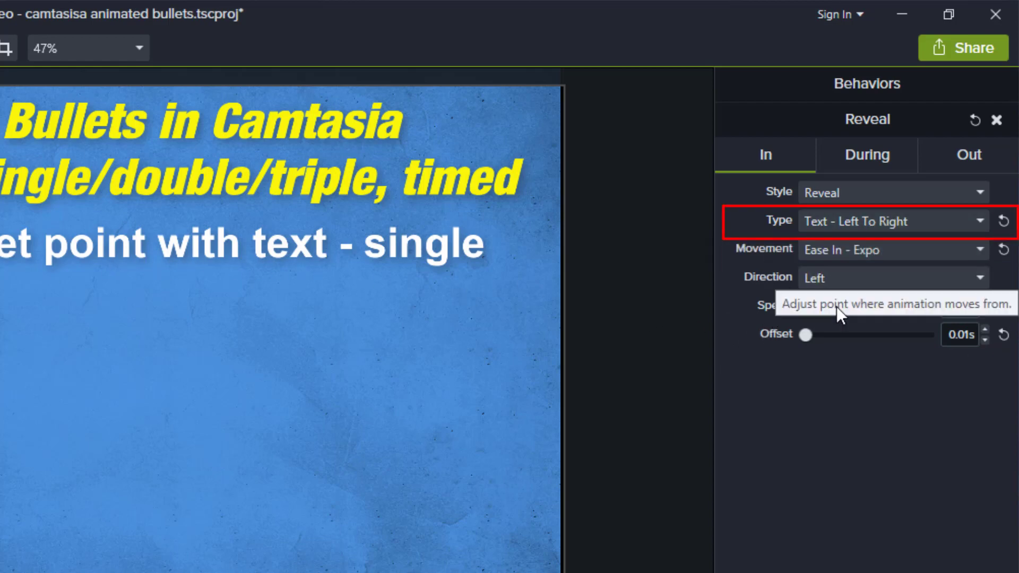
pyautogui.click(884, 252)
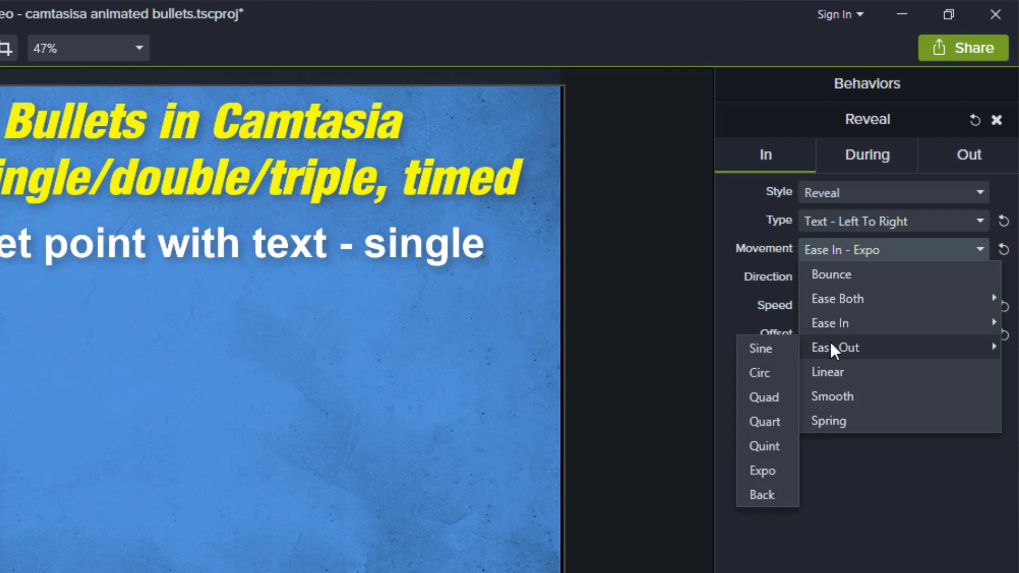
pyautogui.click(672, 360)
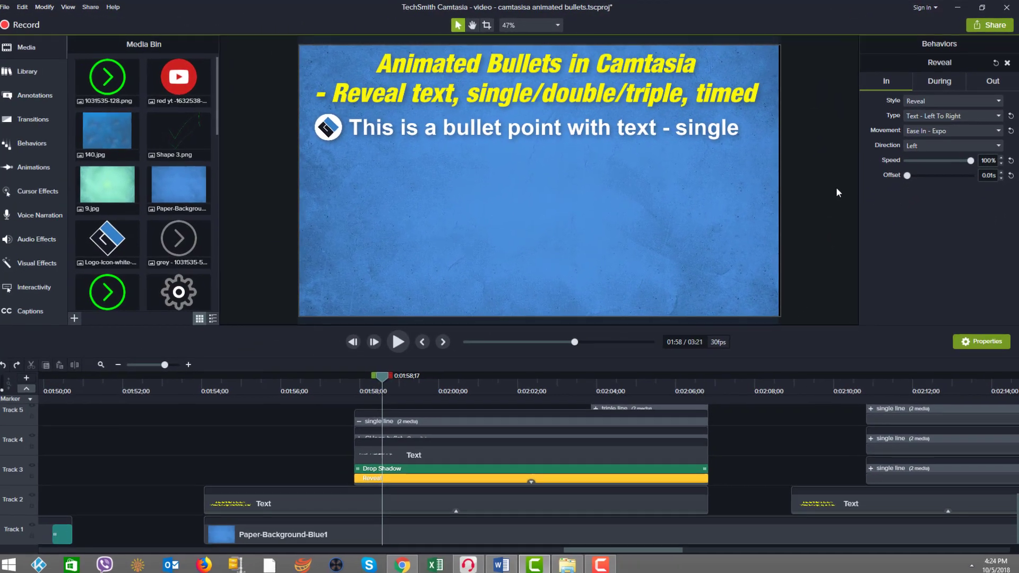
pyautogui.click(524, 423)
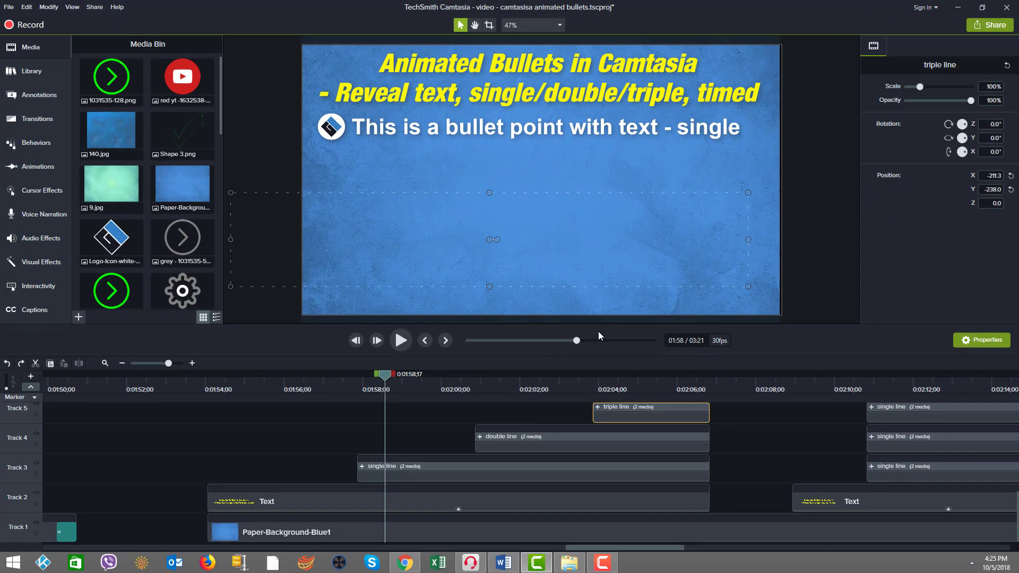
# - At 02:05, marquee-select the single, double and triple line groups, undoing a trial resize to keep 100%
pyautogui.moveTo(642, 384)
pyautogui.mouseDown()
pyautogui.moveTo(675, 384)
pyautogui.moveTo(650, 383)
pyautogui.mouseUp()
pyautogui.click(761, 416)
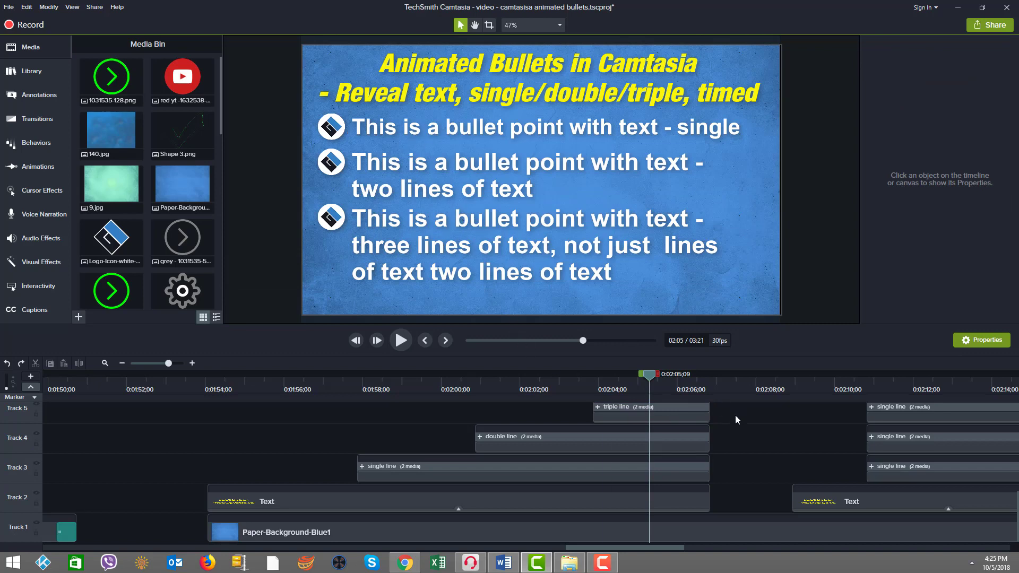
pyautogui.moveTo(734, 417); pyautogui.dragTo(666, 466)
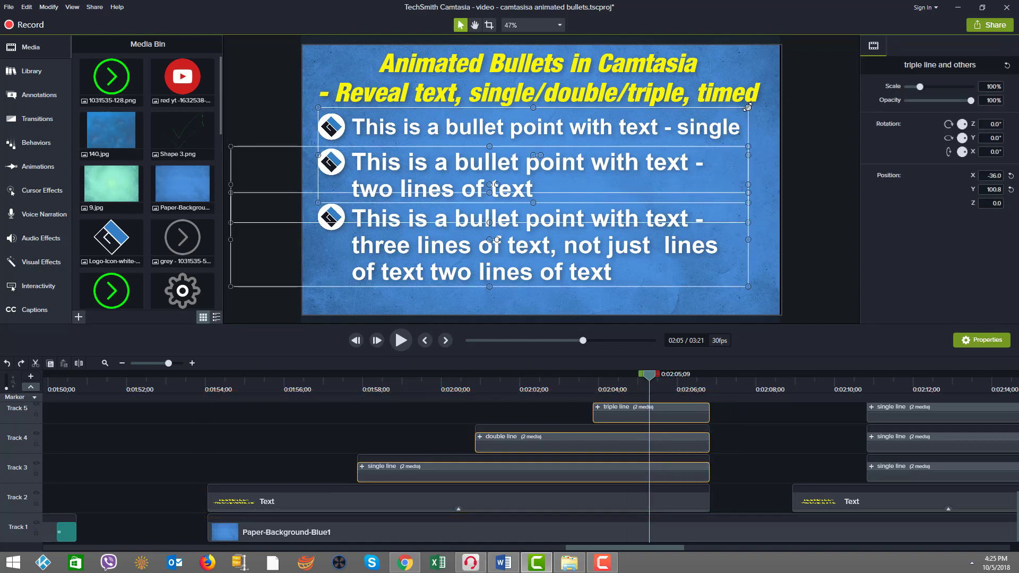
pyautogui.moveTo(747, 106); pyautogui.dragTo(693, 120)
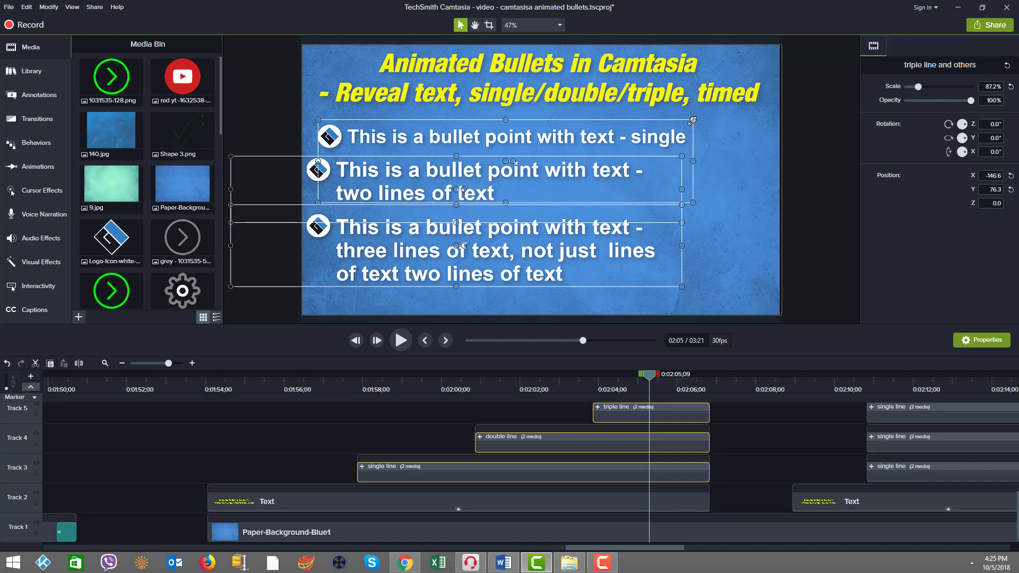
pyautogui.hotkey('ctrl', 'z')
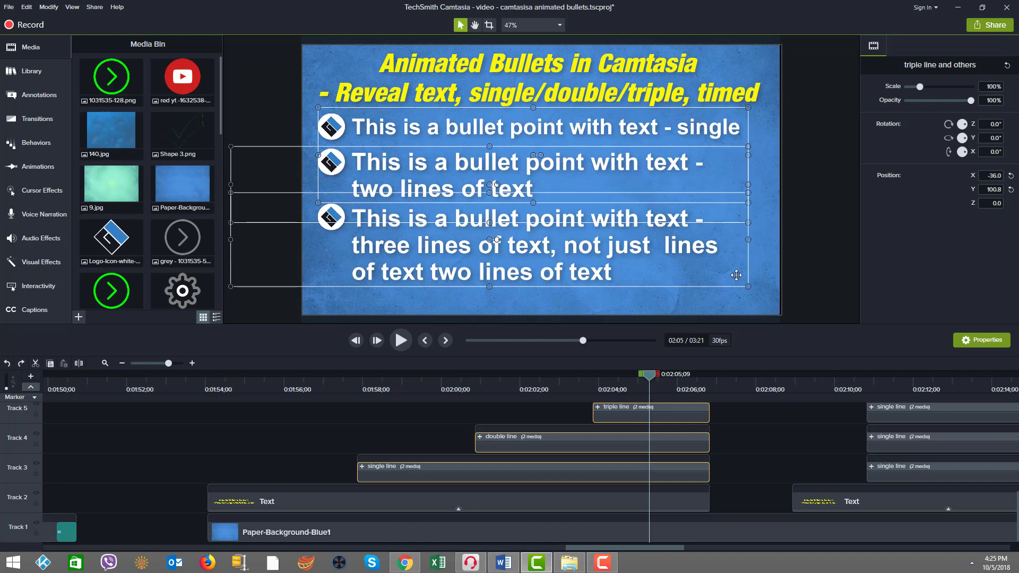
# - Group the three bullet clips into 'Group 2', undoing trial resizes to keep full size and position
pyautogui.rightClick(684, 469)
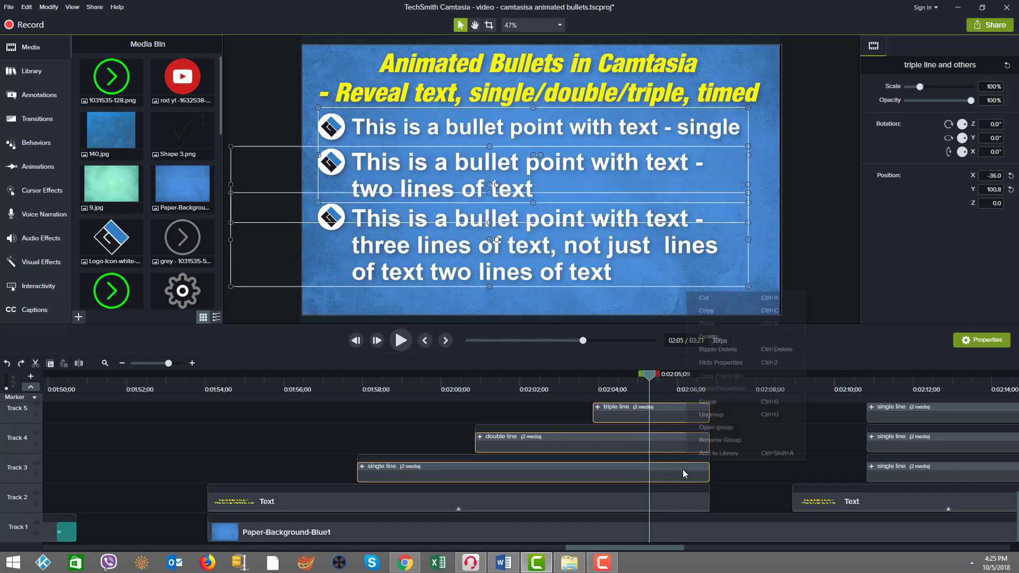
pyautogui.click(720, 406)
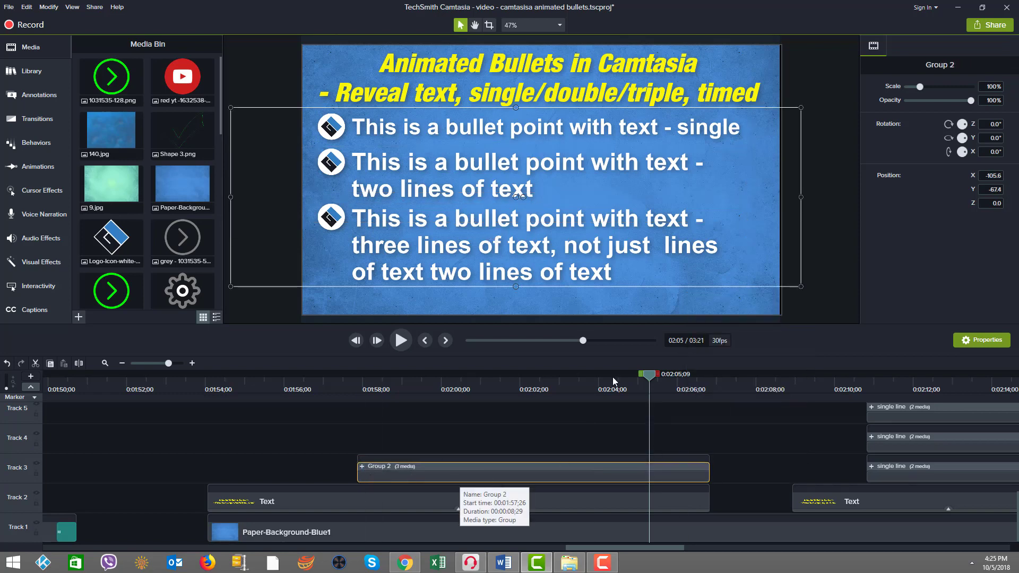
pyautogui.moveTo(801, 107); pyautogui.dragTo(694, 137)
pyautogui.moveTo(563, 148); pyautogui.dragTo(611, 156)
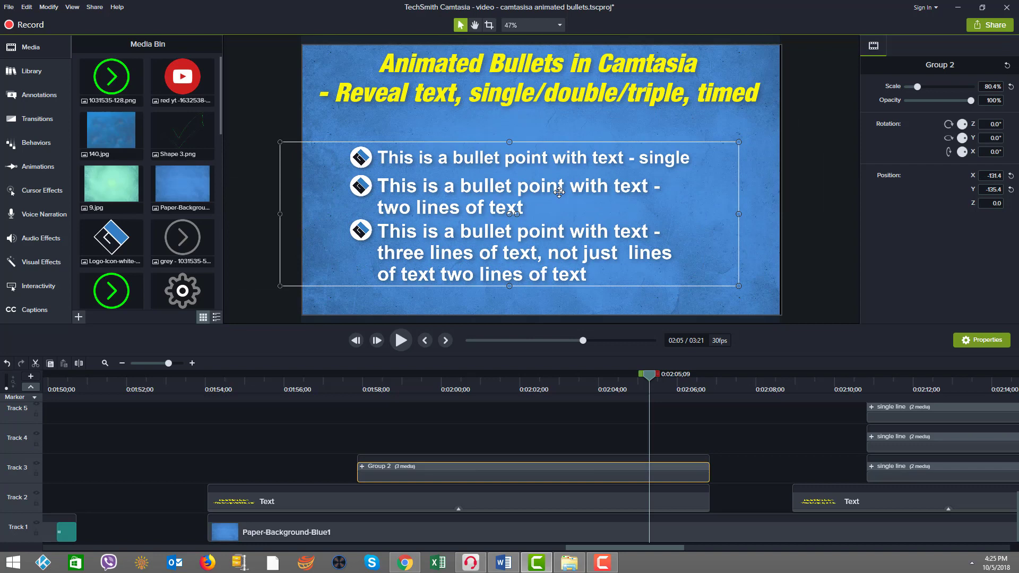
pyautogui.moveTo(559, 192); pyautogui.dragTo(510, 193)
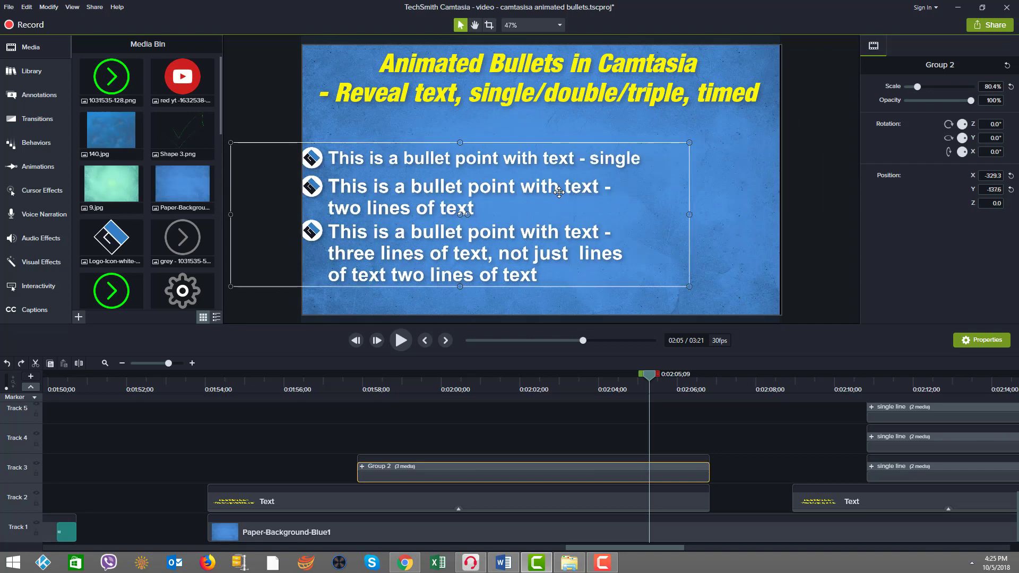
pyautogui.hotkey('ctrl', 'z')
# - Inspect the three bullets' text in the group and open the third bullet's GI logo bullet group
pyautogui.doubleClick(455, 136)
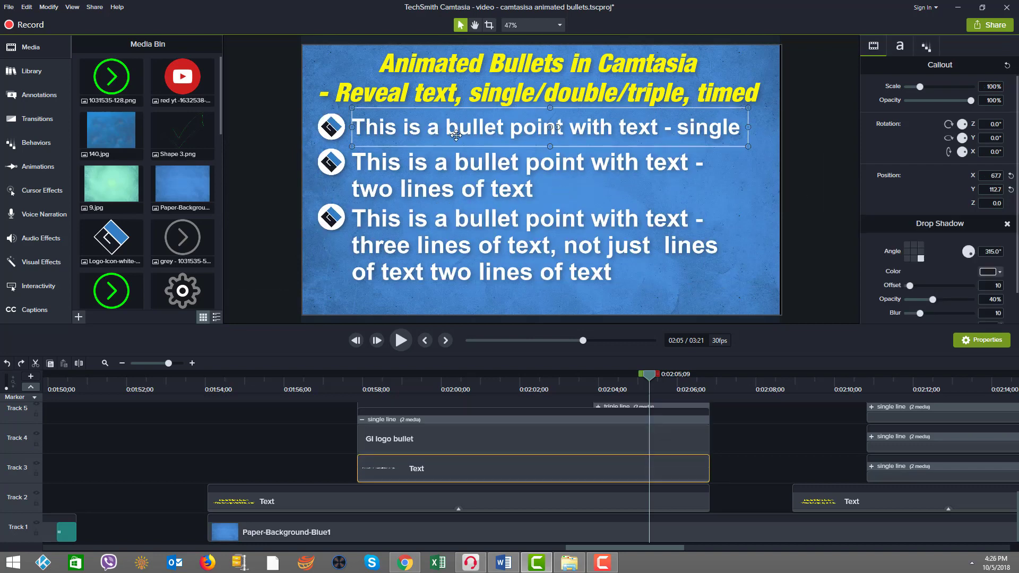
pyautogui.doubleClick(450, 166)
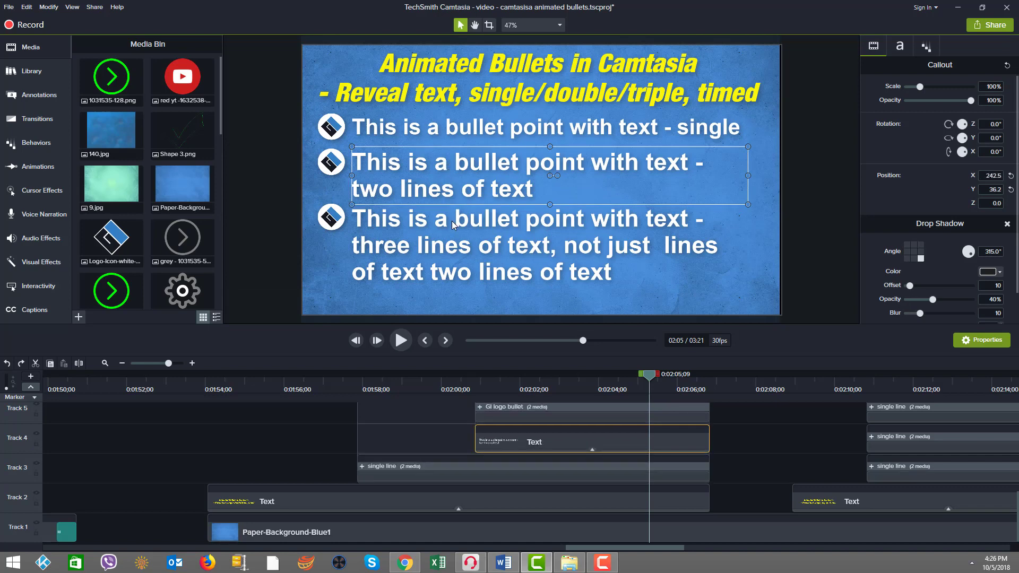
pyautogui.doubleClick(454, 223)
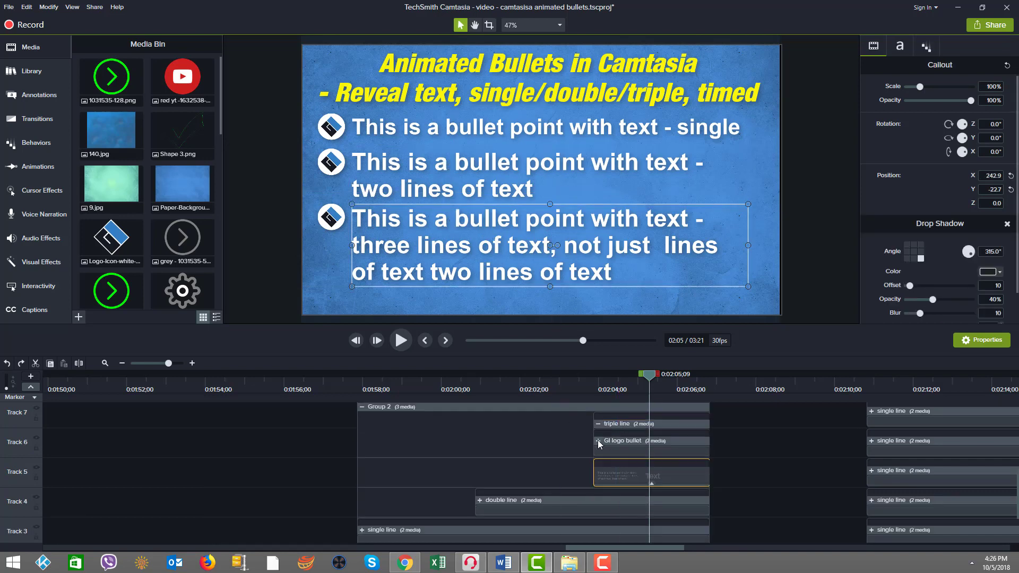
pyautogui.click(598, 441)
pyautogui.scroll(-1, 609, 459)
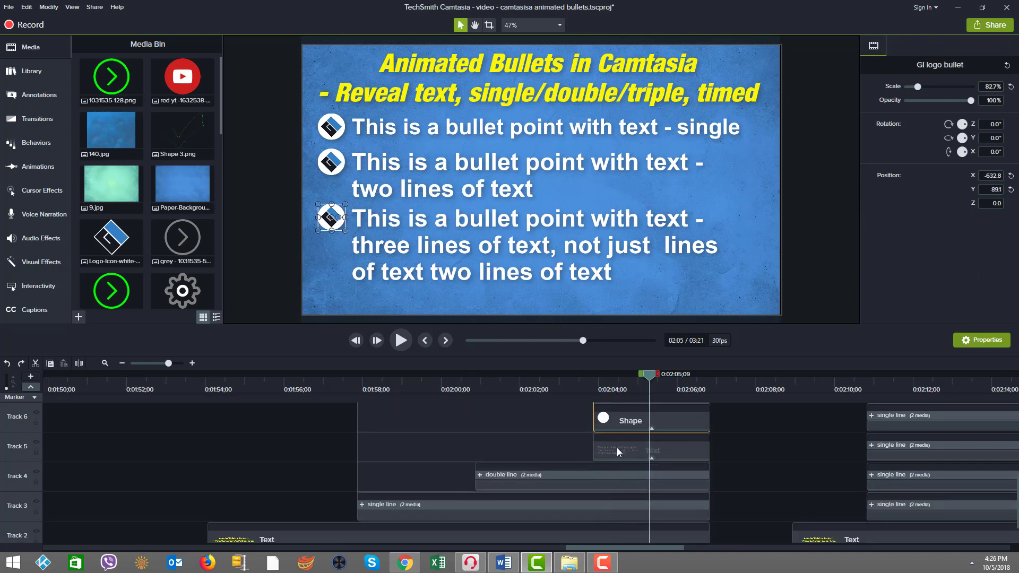
pyautogui.click(617, 448)
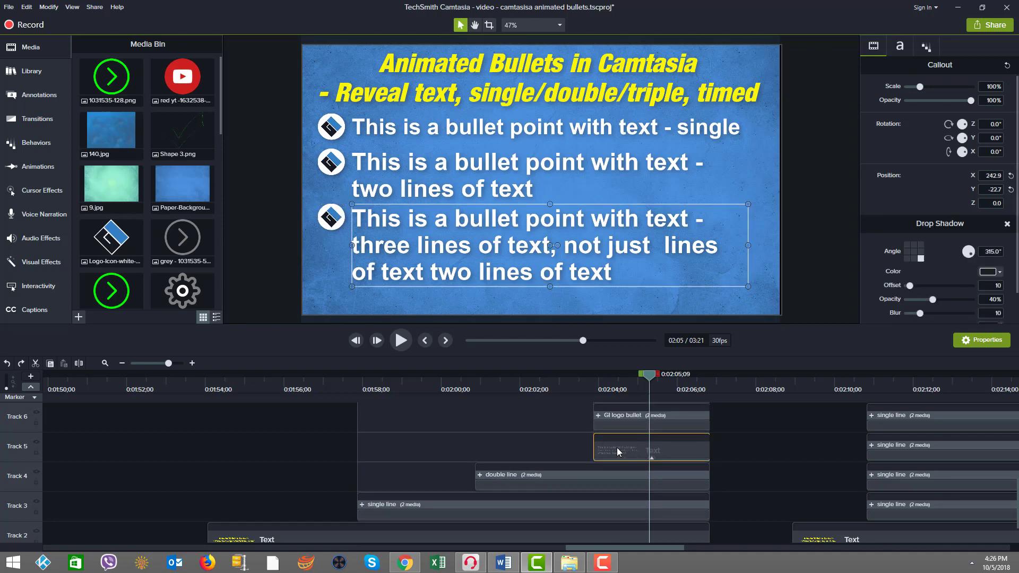
# - Replace the second bullet's text with 'ADjusting the content here in the second line of outp'
pyautogui.click(390, 181)
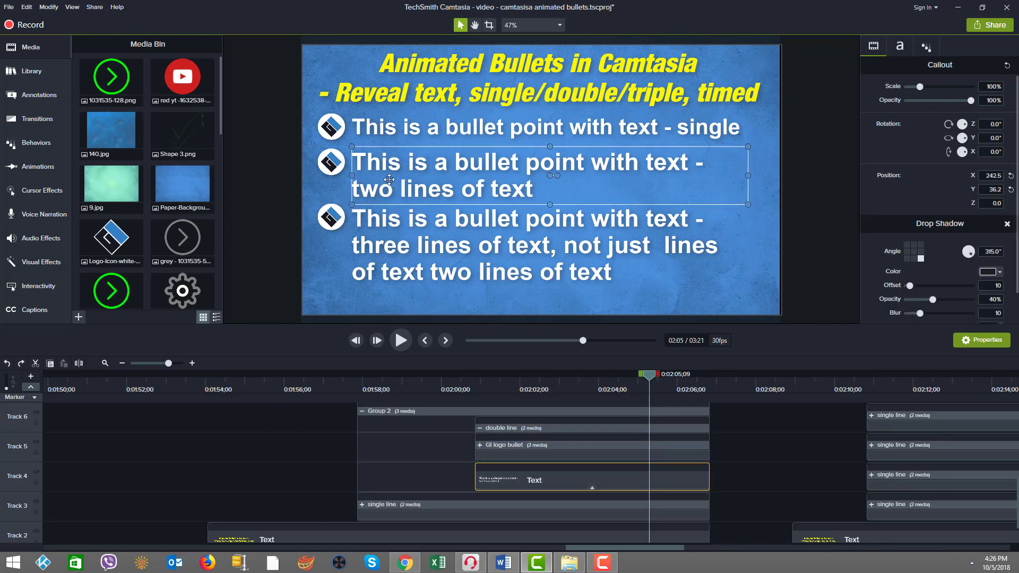
pyautogui.doubleClick(394, 166)
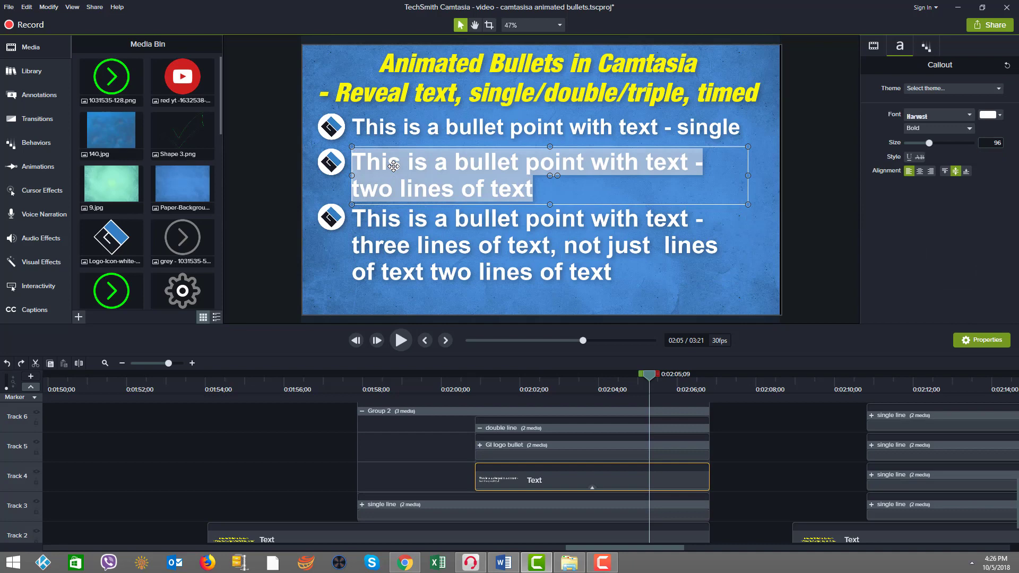
pyautogui.write('ADju')
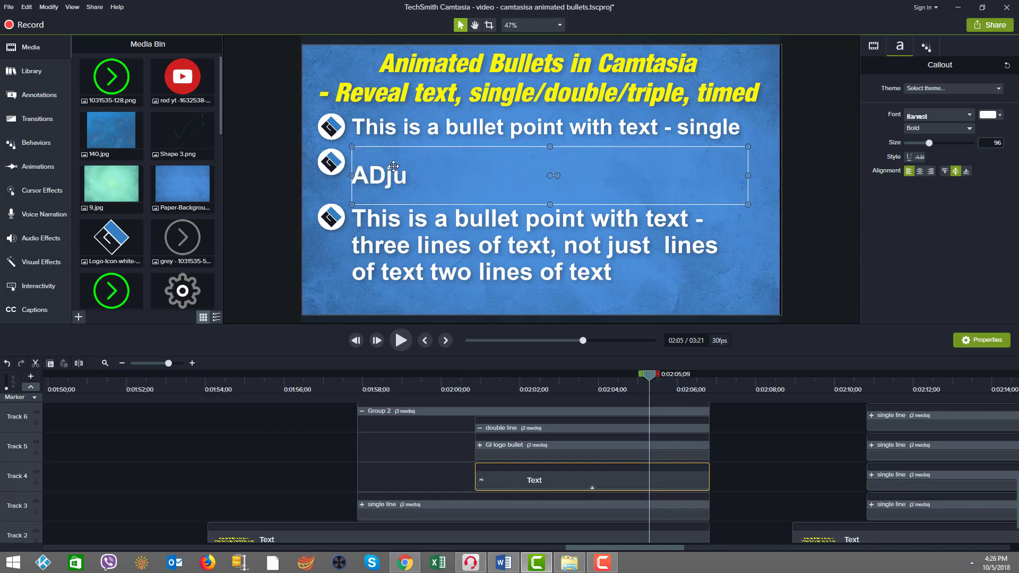
pyautogui.write('sting th')
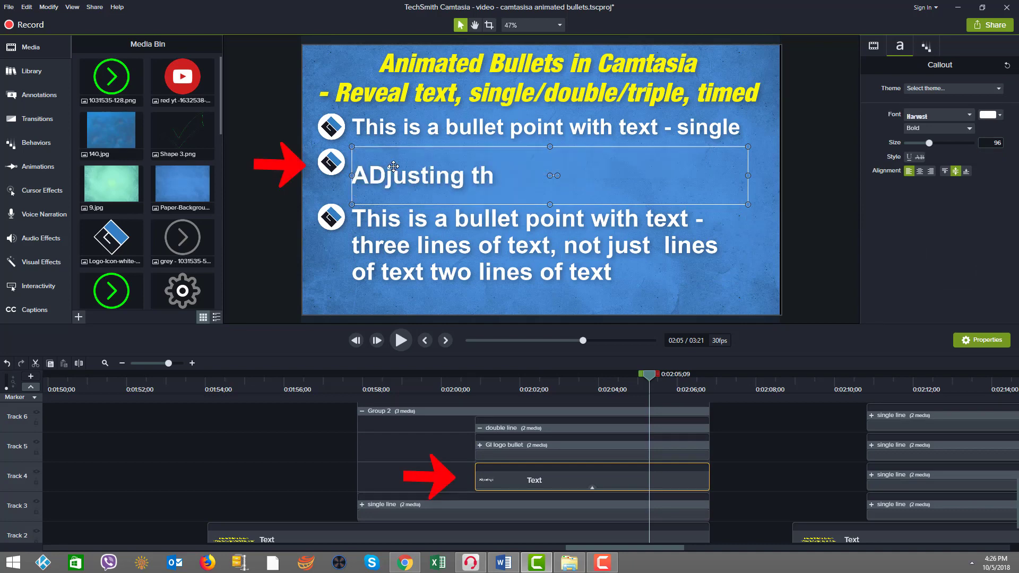
pyautogui.write('e content here')
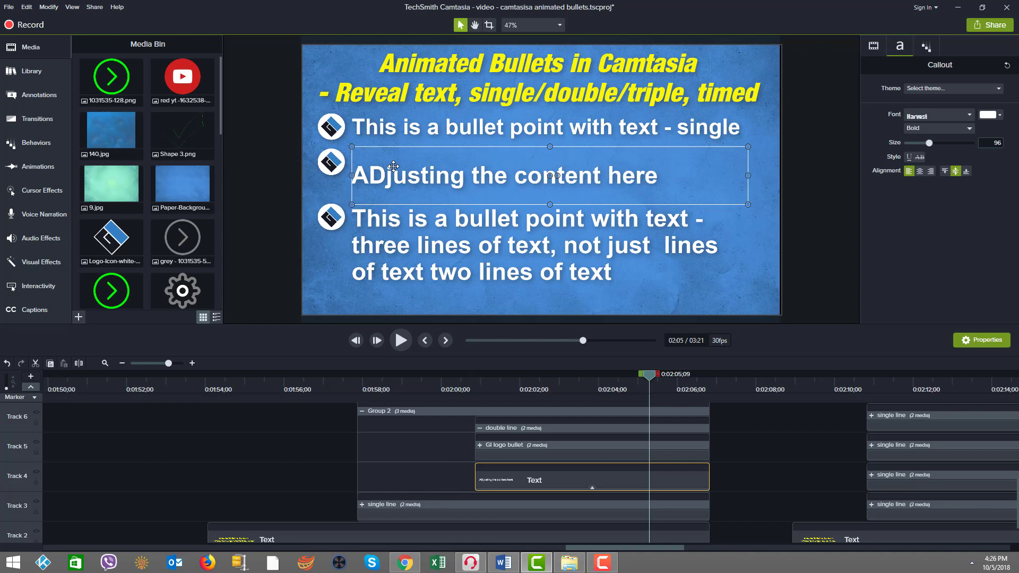
pyautogui.write(' in the seco')
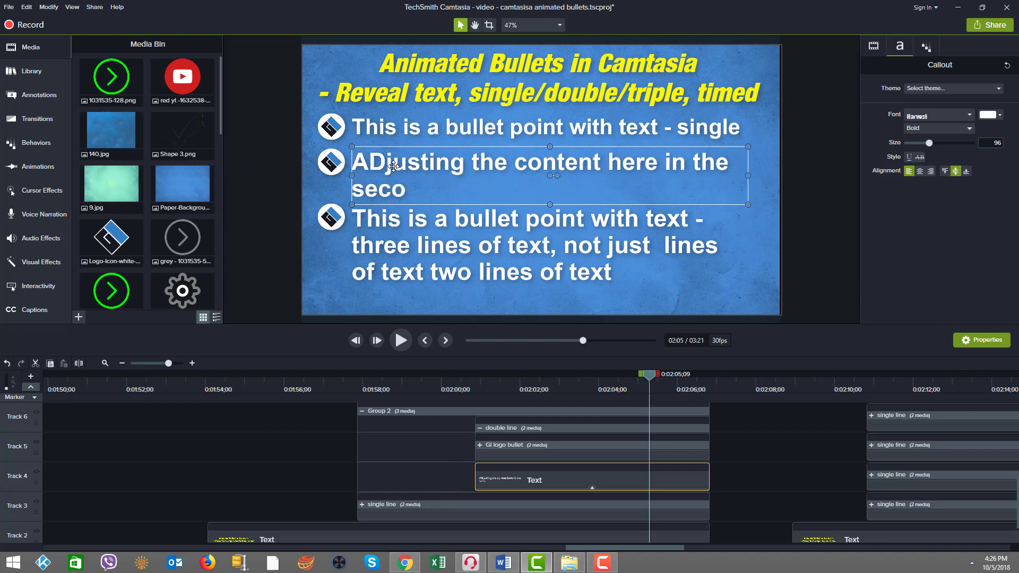
pyautogui.write('nd line of outp')
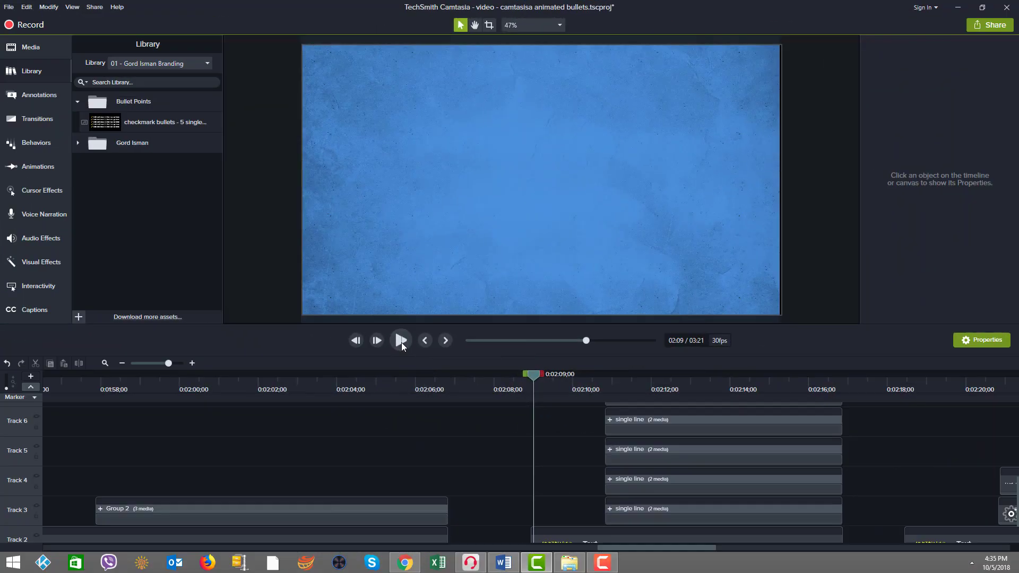
pyautogui.click(401, 343)
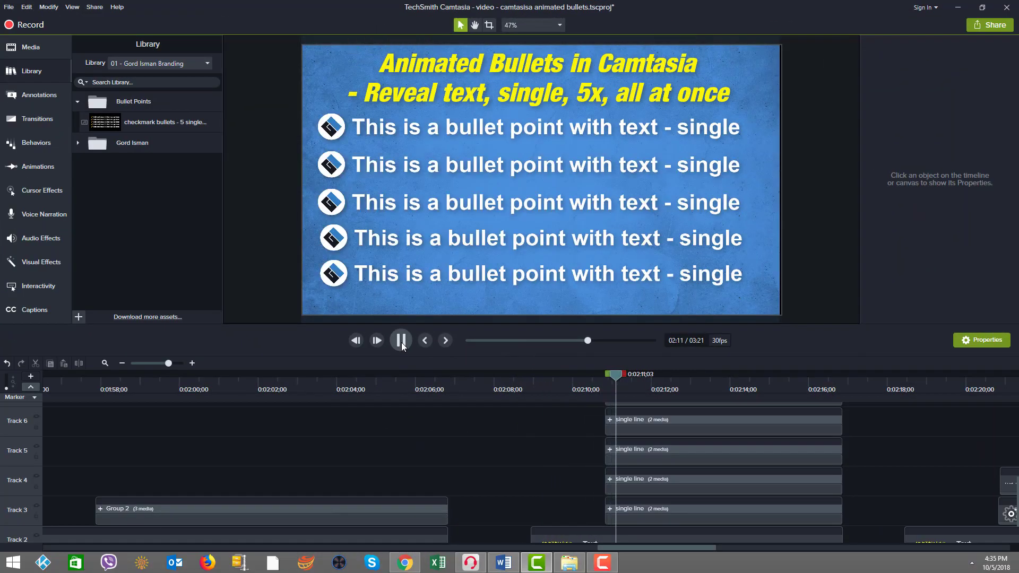
# - Pause the five-bullet slide at 02:13 and select each single line clip on Tracks 3–6
pyautogui.click(401, 342)
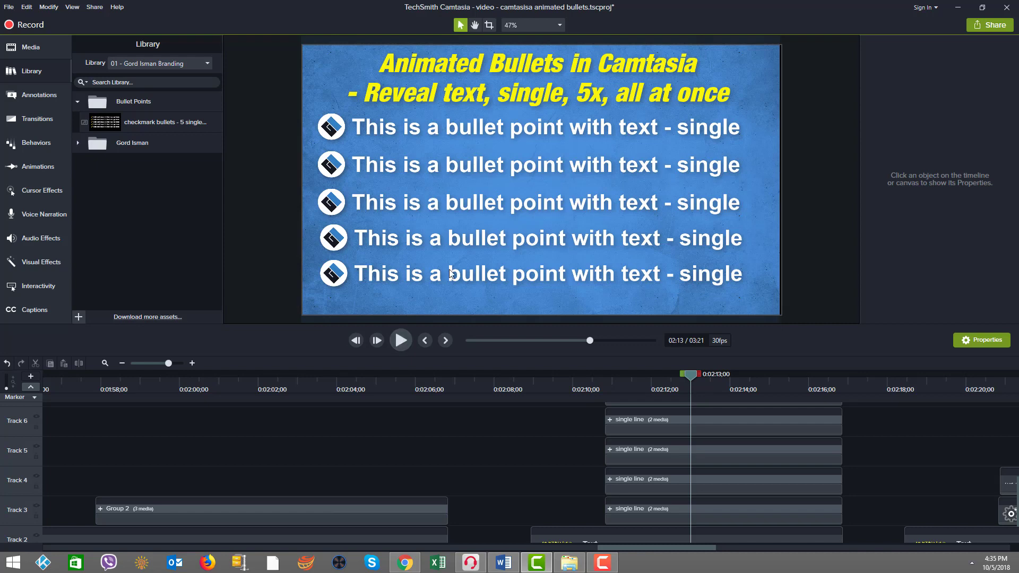
pyautogui.click(630, 512)
pyautogui.click(626, 489)
pyautogui.click(622, 461)
pyautogui.click(632, 424)
pyautogui.scroll(1, 660, 485)
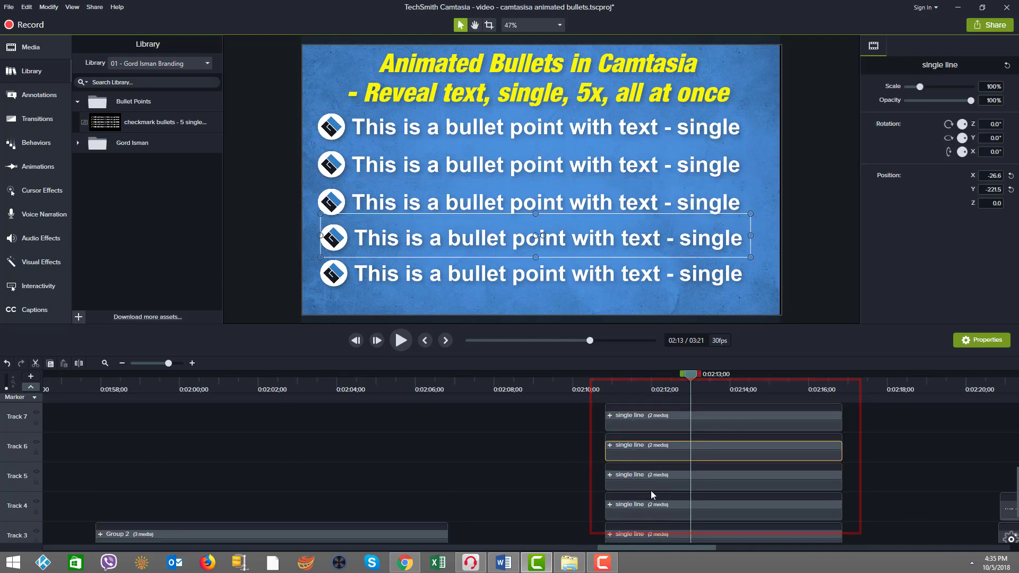
pyautogui.scroll(-2, 651, 491)
pyautogui.click(611, 483)
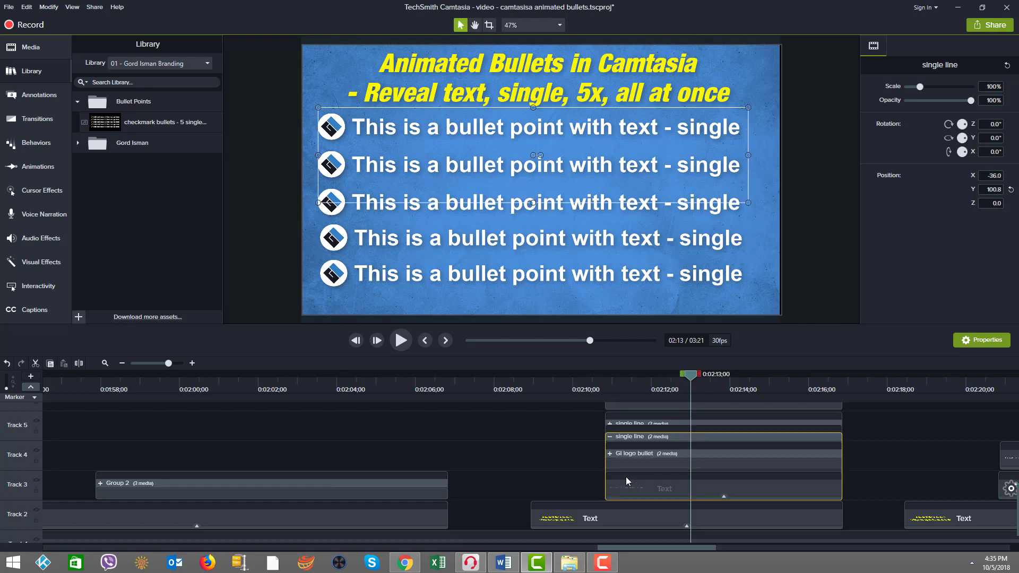
pyautogui.click(642, 485)
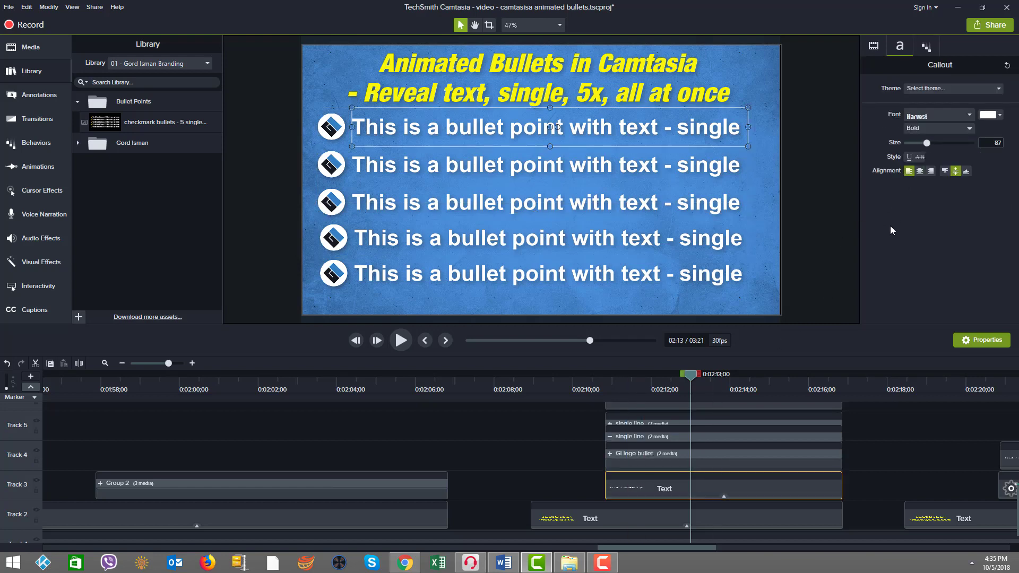
pyautogui.click(723, 497)
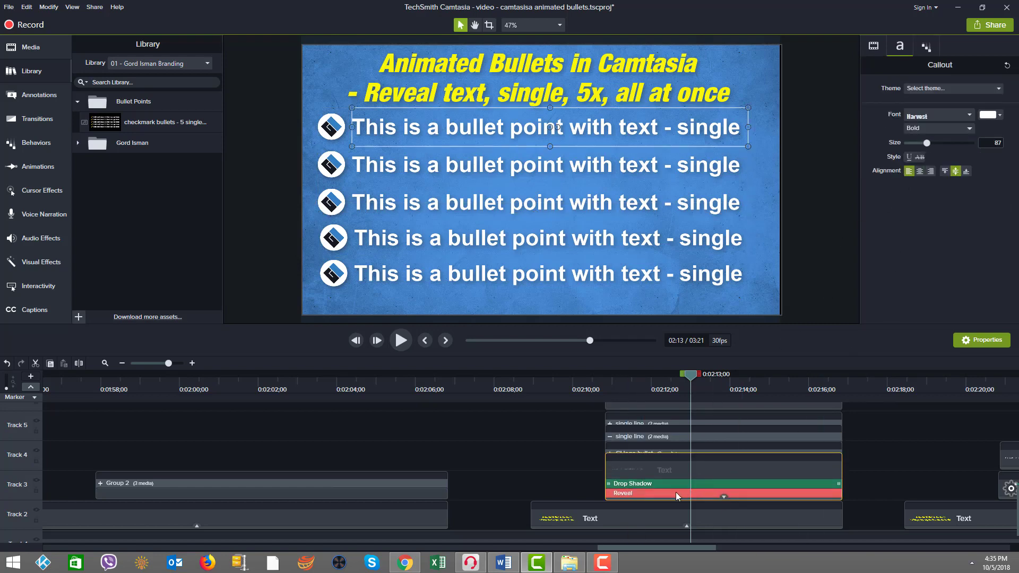
pyautogui.click(676, 492)
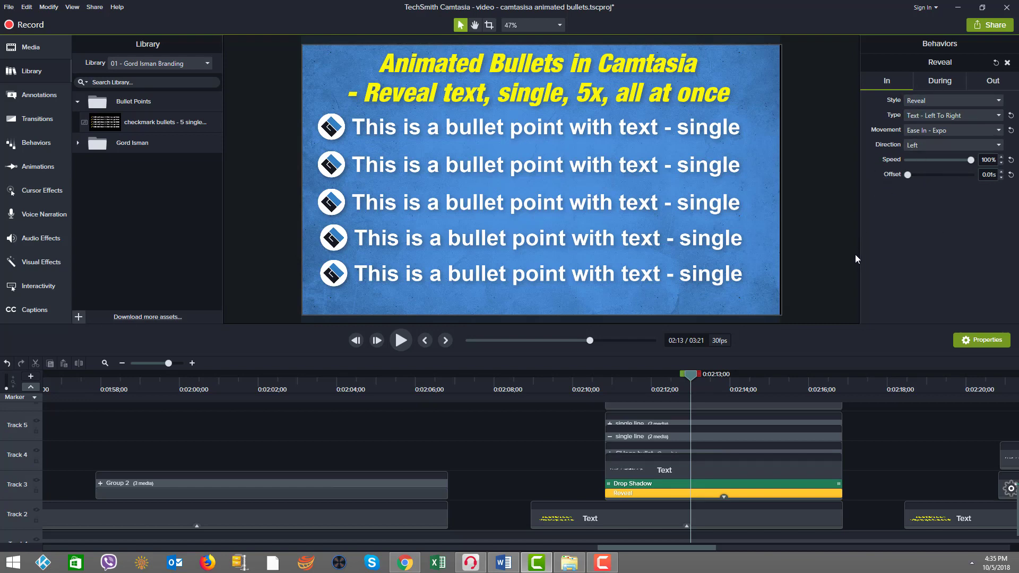
pyautogui.click(724, 499)
pyautogui.click(724, 499)
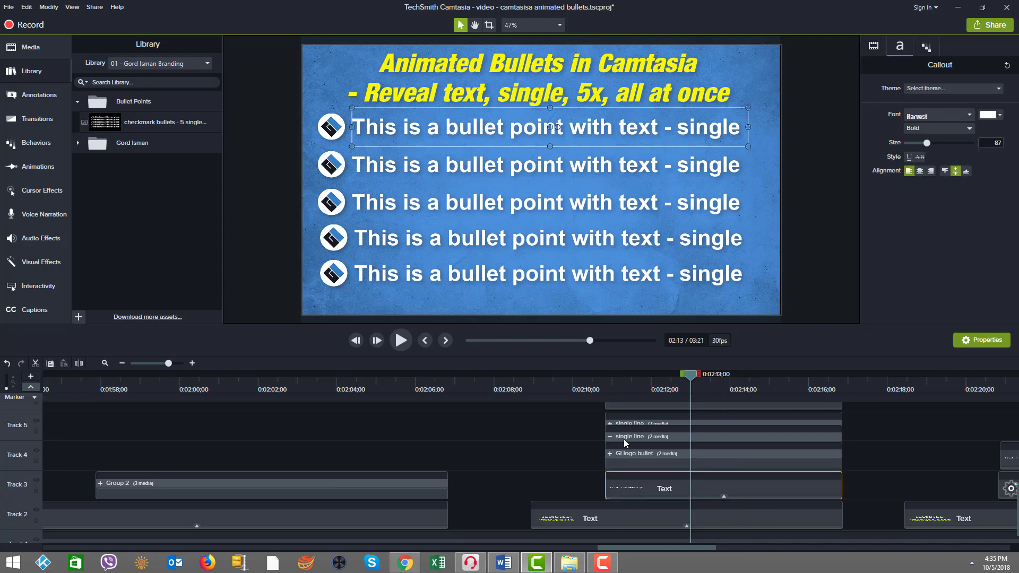
pyautogui.scroll(2, 629, 460)
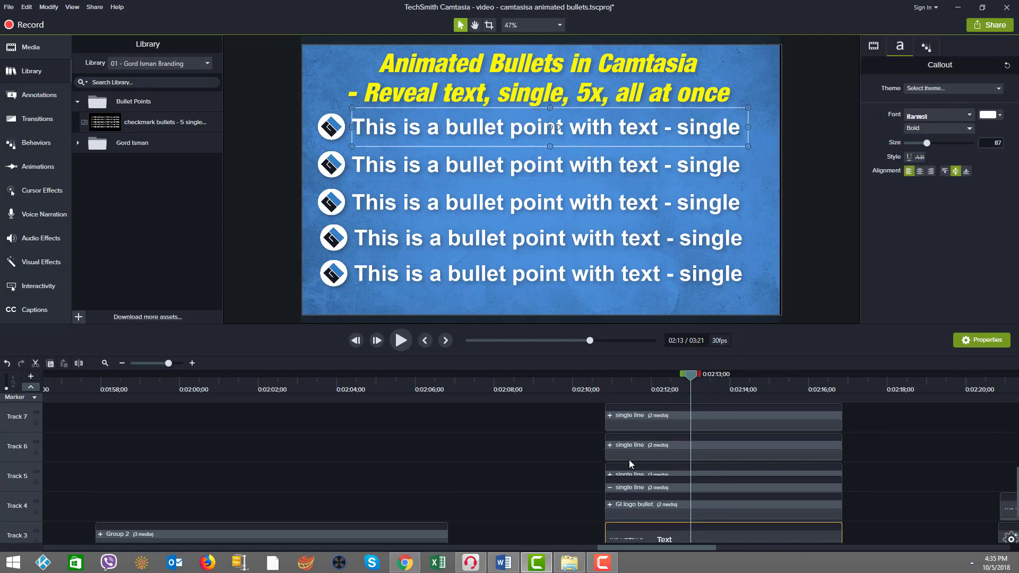
# - Collapse the opened bullet group and marquee-select all five 'single line' groups on the timeline
pyautogui.click(610, 487)
pyautogui.scroll(3, 568, 485)
pyautogui.scroll(-3, 571, 479)
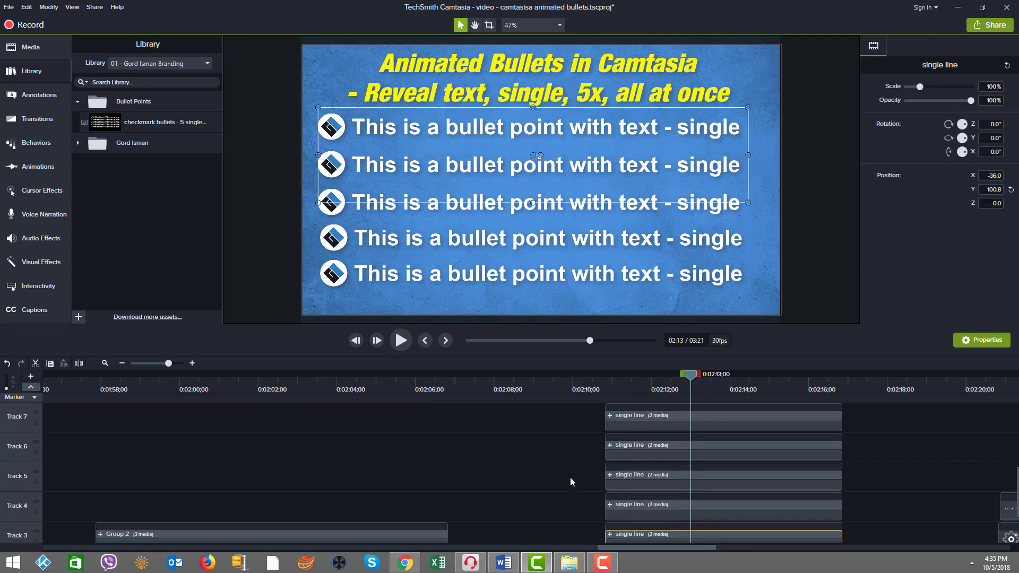
pyautogui.scroll(-1, 570, 477)
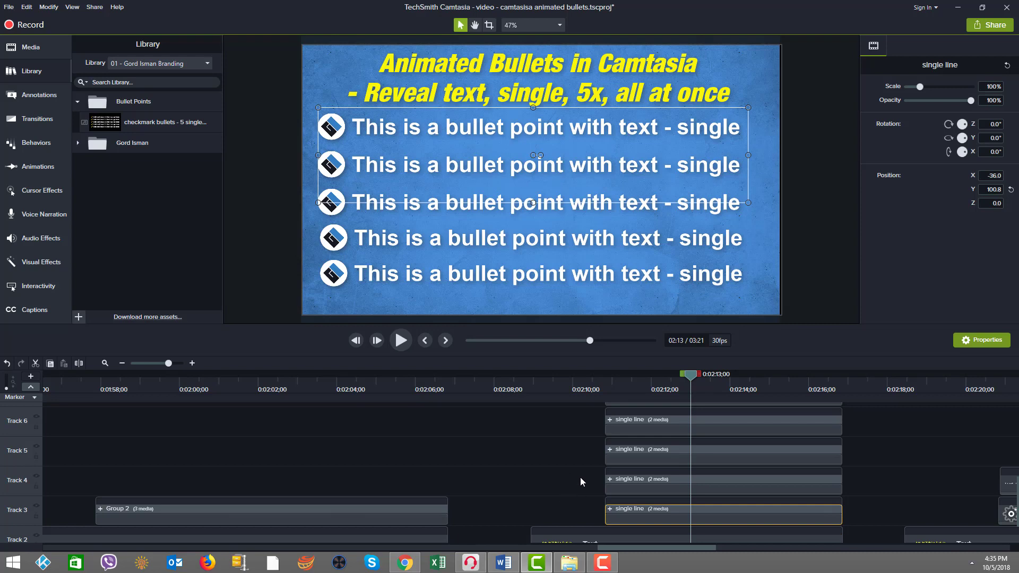
pyautogui.scroll(-1, 581, 481)
pyautogui.click(590, 519)
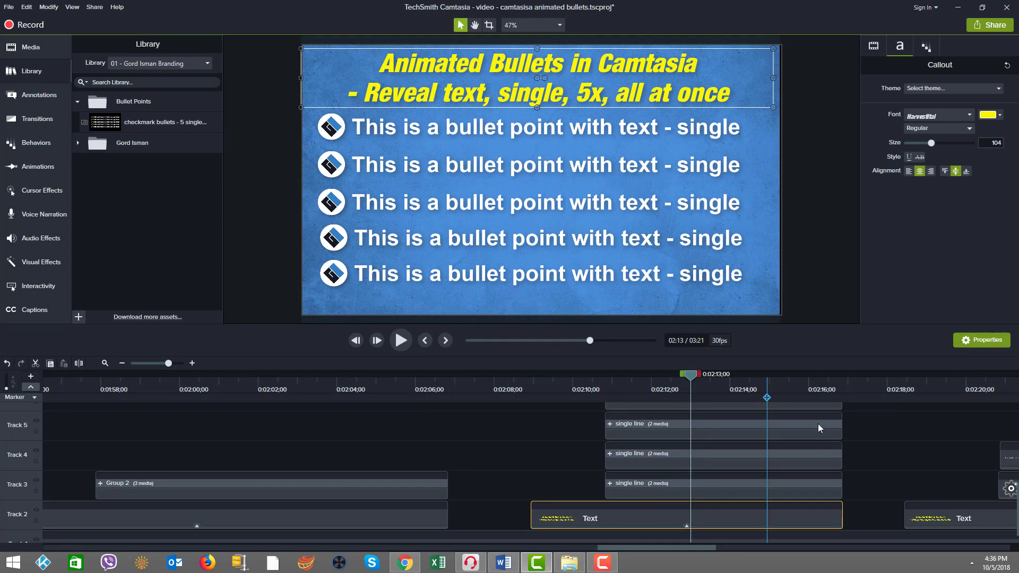
pyautogui.scroll(3, 849, 430)
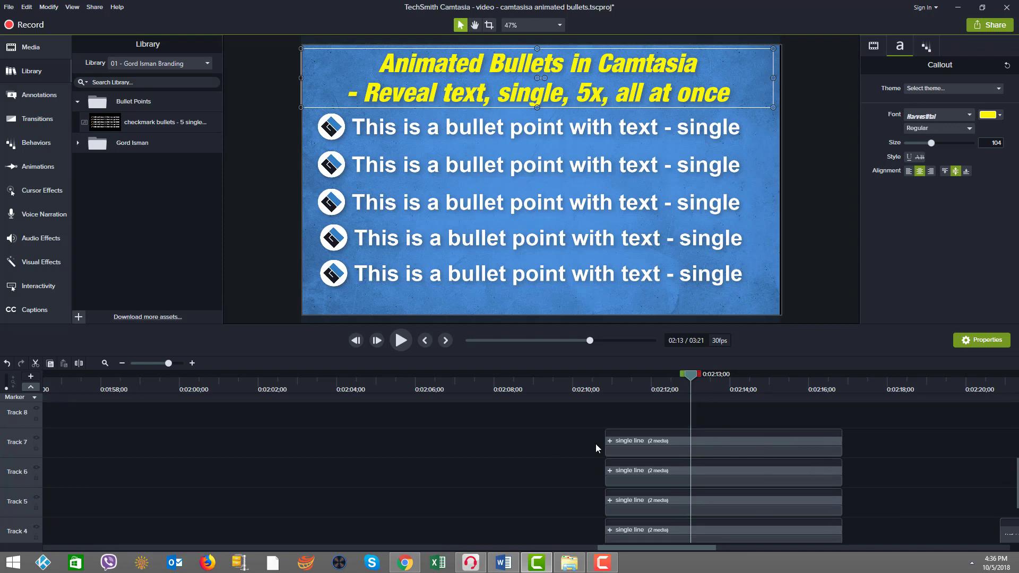
pyautogui.moveTo(572, 449); pyautogui.dragTo(657, 496)
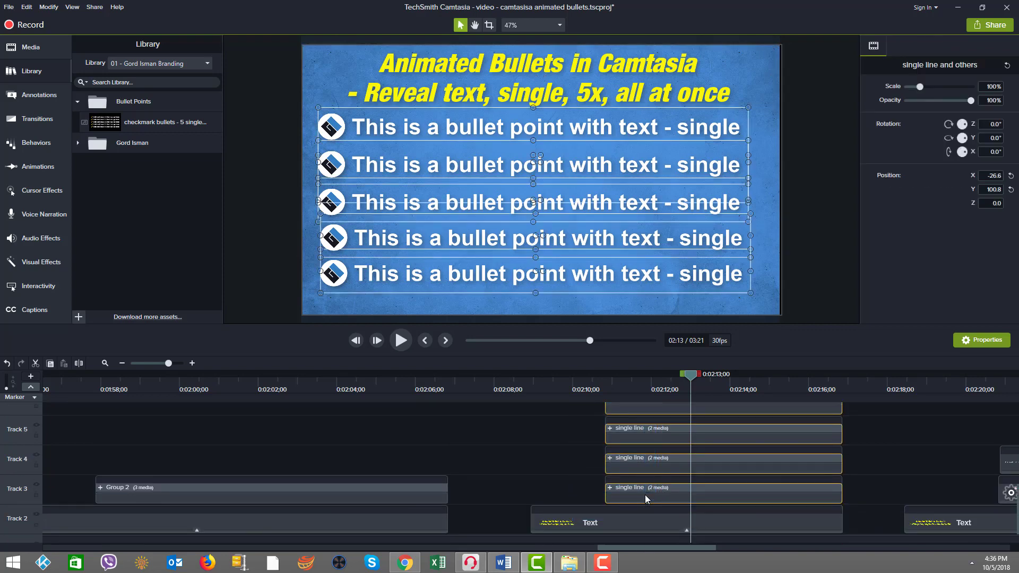
# - Add the selected bullet groups to the library, keeping the current library as destination
pyautogui.rightClick(671, 467)
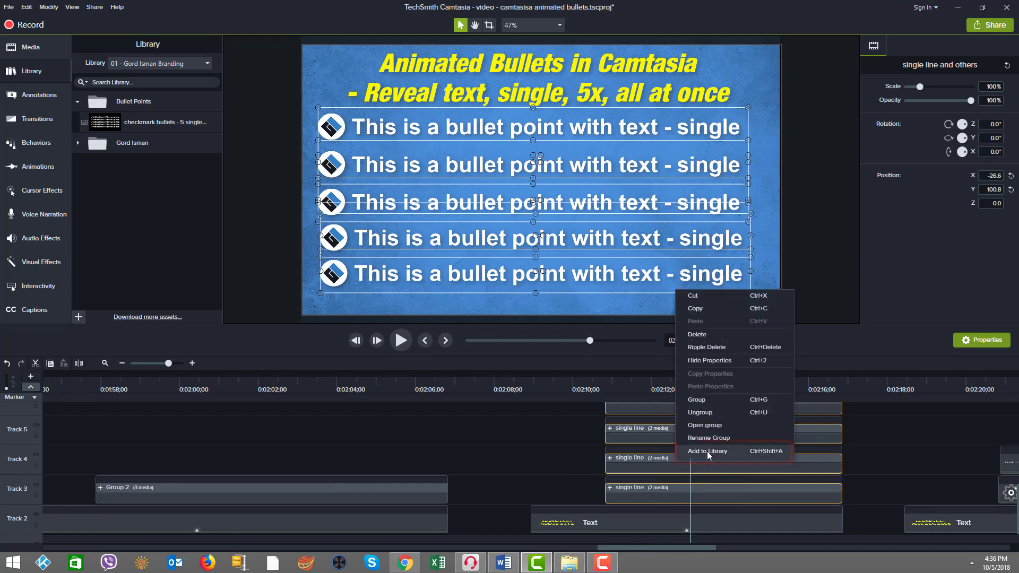
pyautogui.click(707, 451)
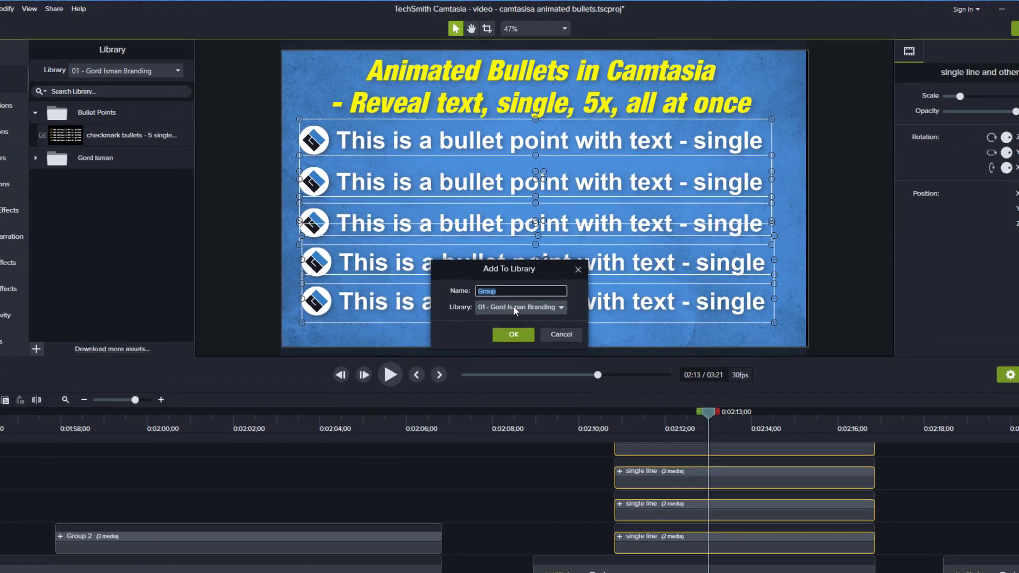
pyautogui.click(513, 307)
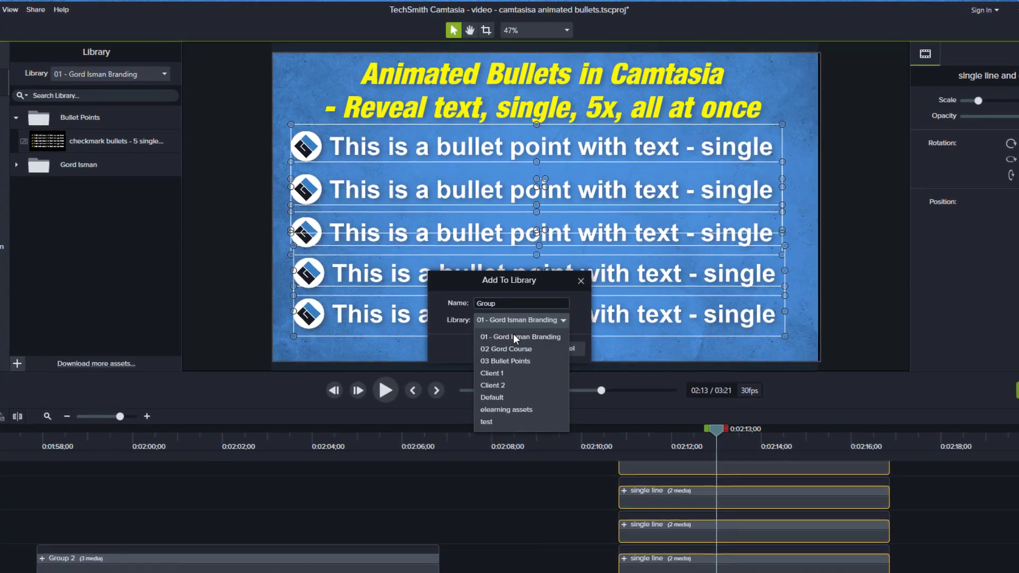
pyautogui.click(513, 337)
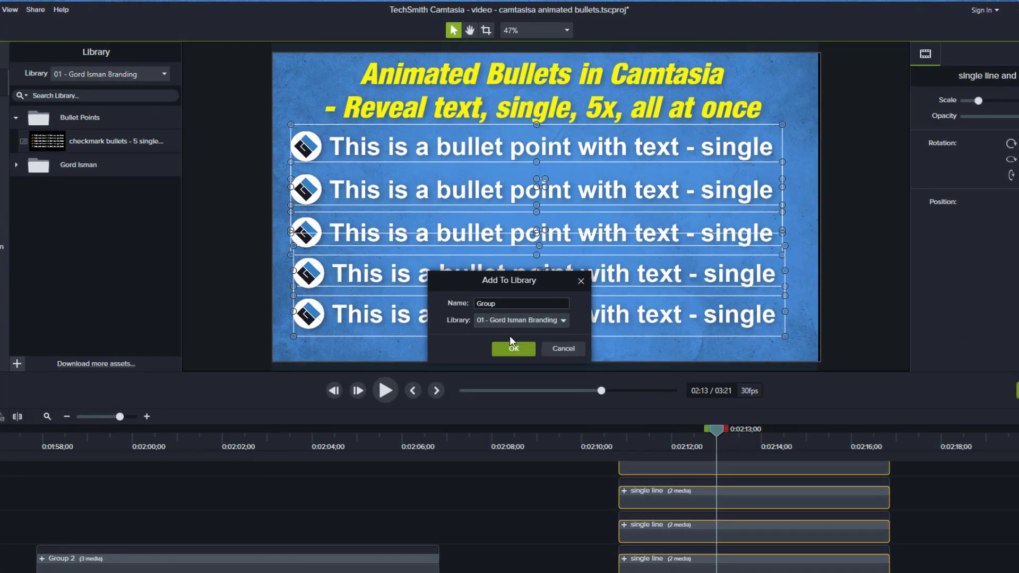
# - Name the asset 'logo bullets - 5 single, 87 Harvest' and save it
pyautogui.doubleClick(498, 304)
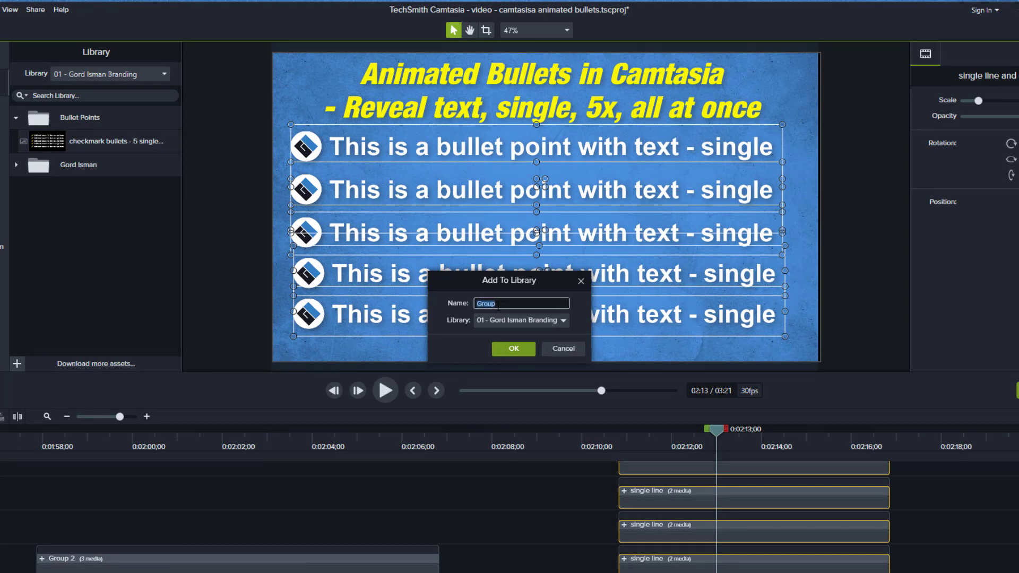
pyautogui.press('BackSpace')
pyautogui.write('logo bu')
pyautogui.write('llets - 5 single')
pyautogui.write('Harvest')
pyautogui.press('BackSpace')
pyautogui.hotkey('ctrl', 'Left')
pyautogui.write('87')
pyautogui.click(517, 348)
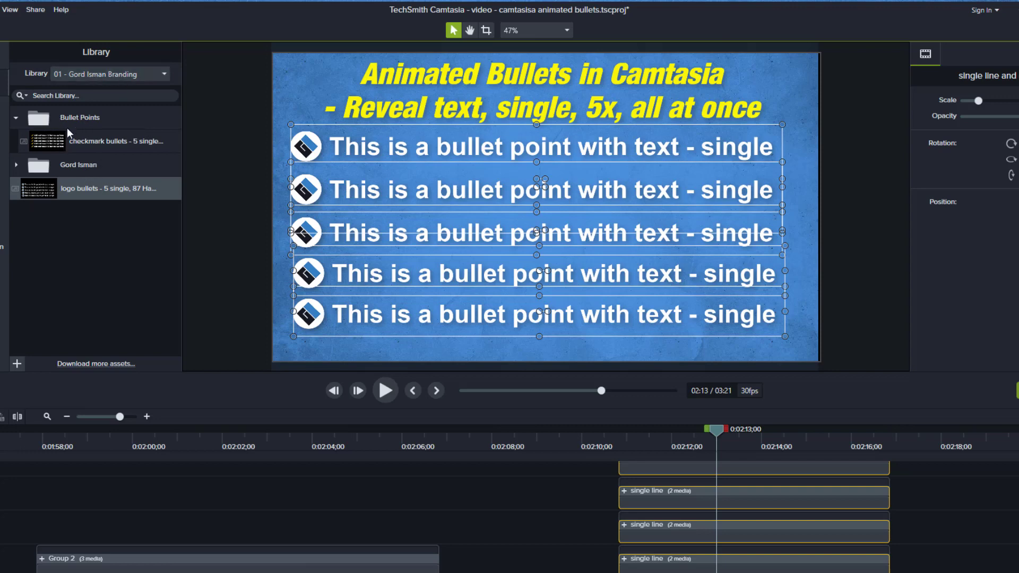
# - File the asset in the Bullet Points folder and move the playhead to the purple slide at 0:02:39;09
pyautogui.moveTo(77, 186); pyautogui.dragTo(91, 150)
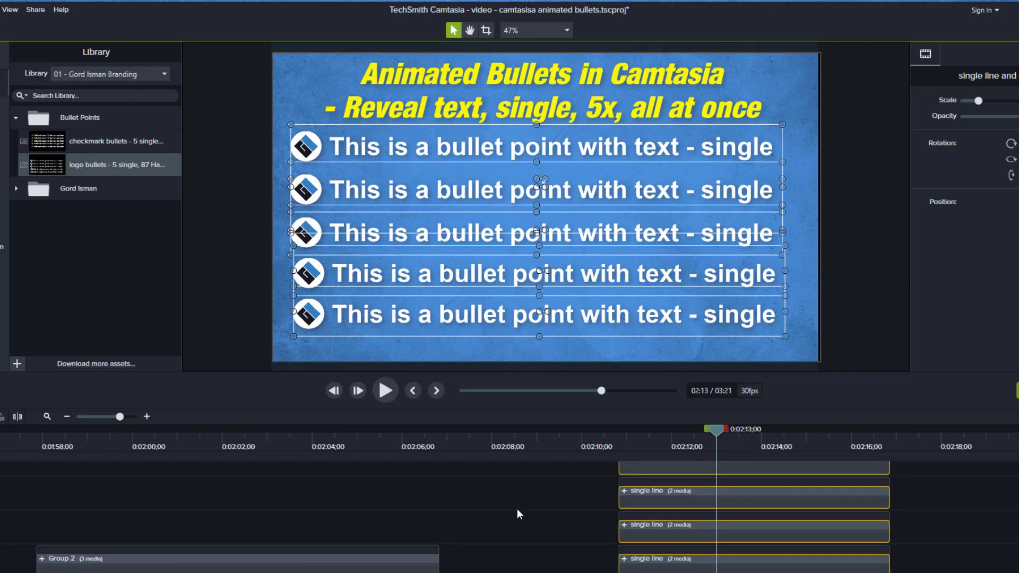
pyautogui.scroll(3, 517, 509)
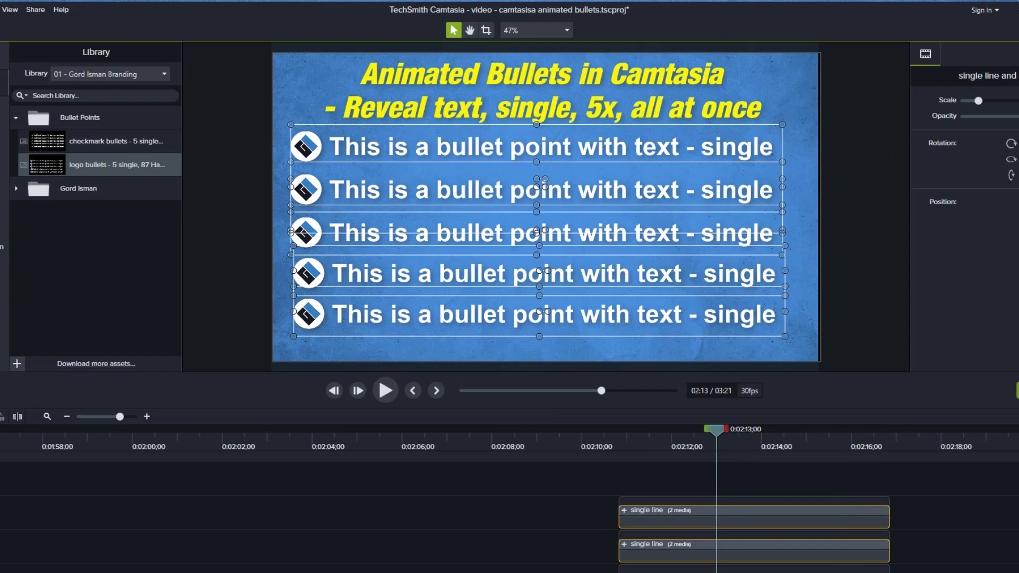
pyautogui.hscroll(10, 509, 499)
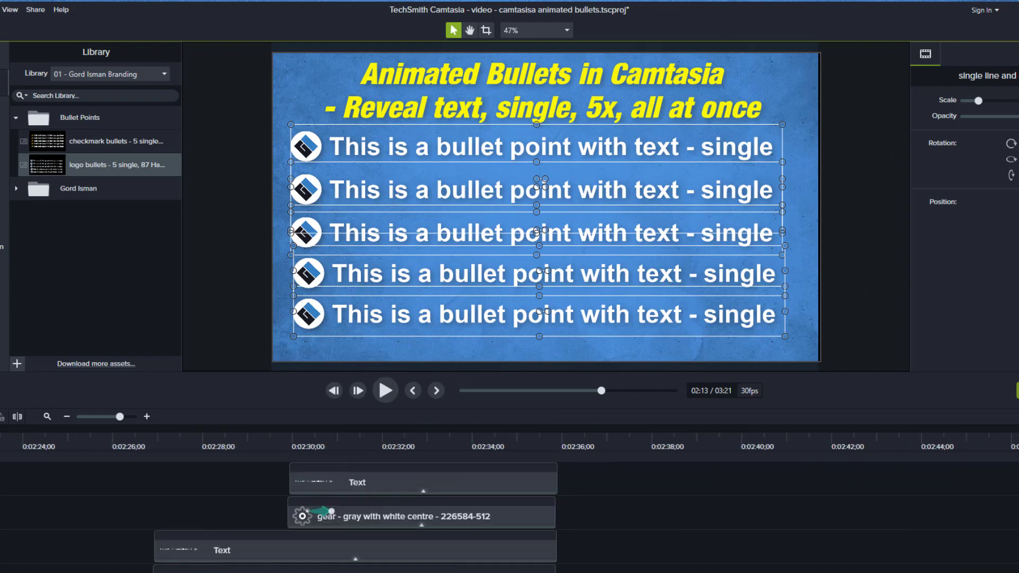
pyautogui.hscroll(-3, 592, 534)
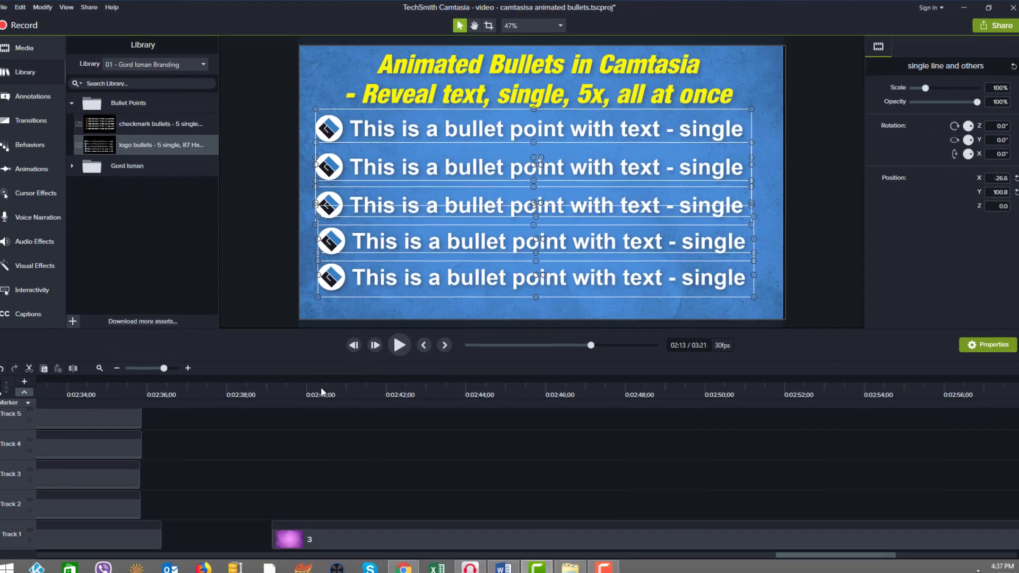
pyautogui.moveTo(292, 392)
pyautogui.mouseDown()
pyautogui.moveTo(290, 382)
pyautogui.moveTo(278, 386)
pyautogui.mouseUp()
# - Drop the logo bullets asset onto Track 2 at the purple slide and raise it to Y 38.3
pyautogui.click(308, 428)
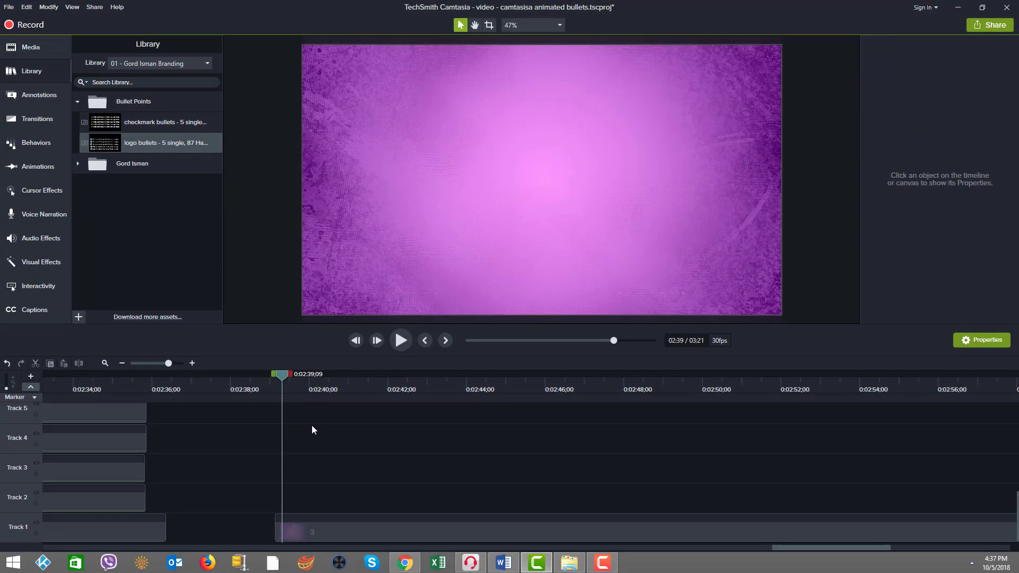
pyautogui.click(304, 382)
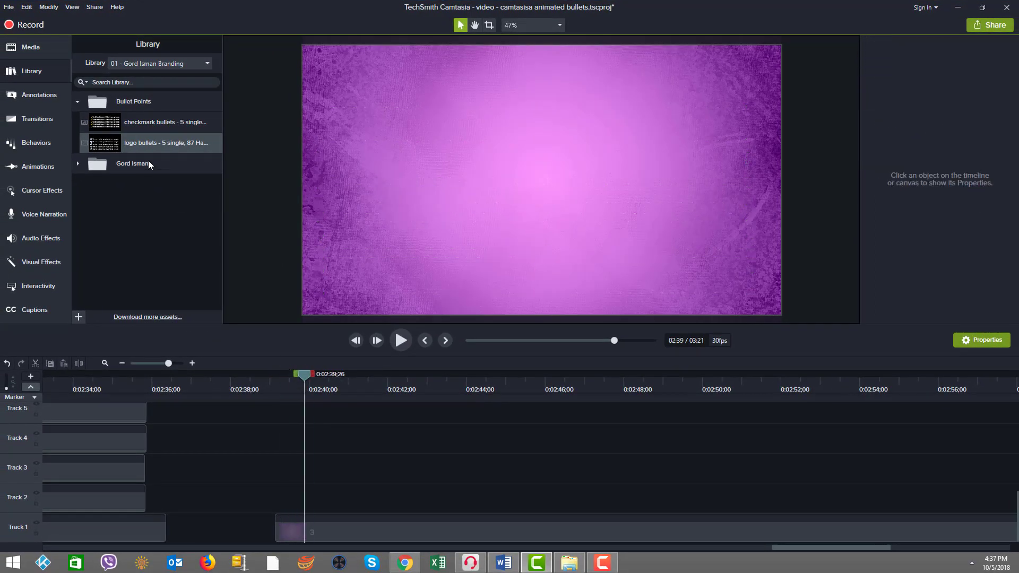
pyautogui.moveTo(159, 145); pyautogui.dragTo(303, 496)
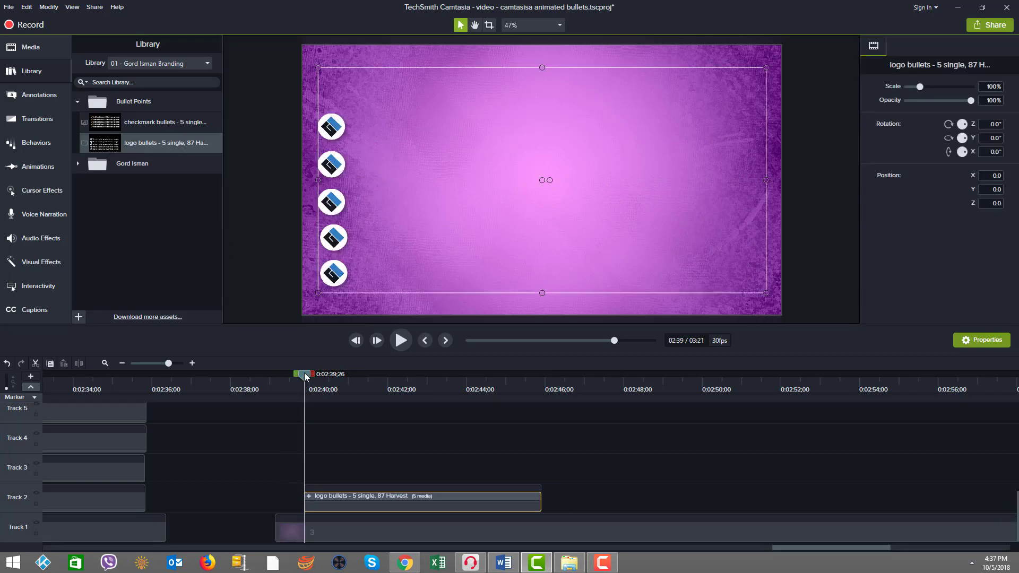
pyautogui.moveTo(322, 374); pyautogui.dragTo(411, 375)
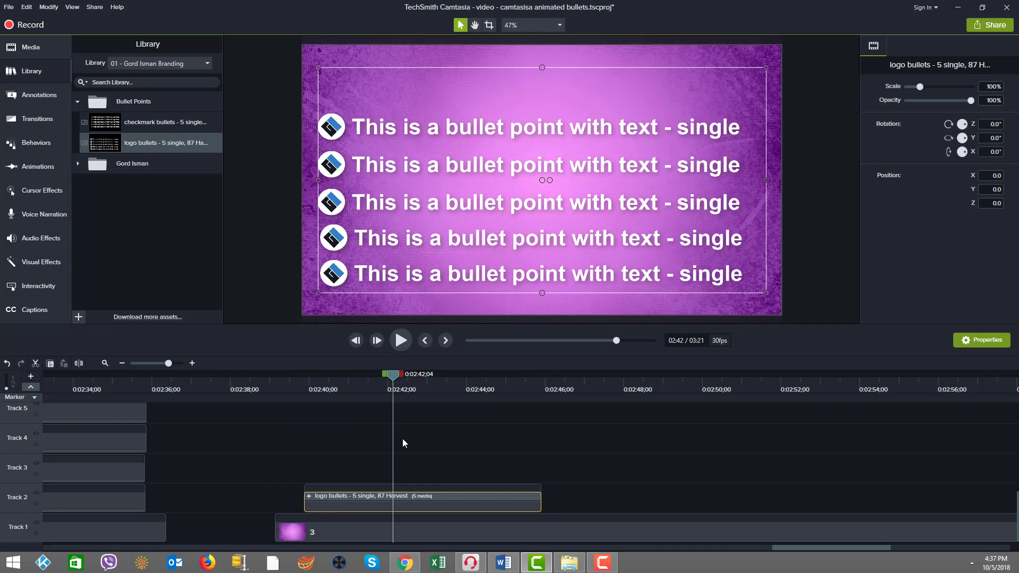
pyautogui.moveTo(476, 232)
pyautogui.mouseDown()
pyautogui.moveTo(475, 198)
pyautogui.moveTo(474, 222)
pyautogui.mouseUp()
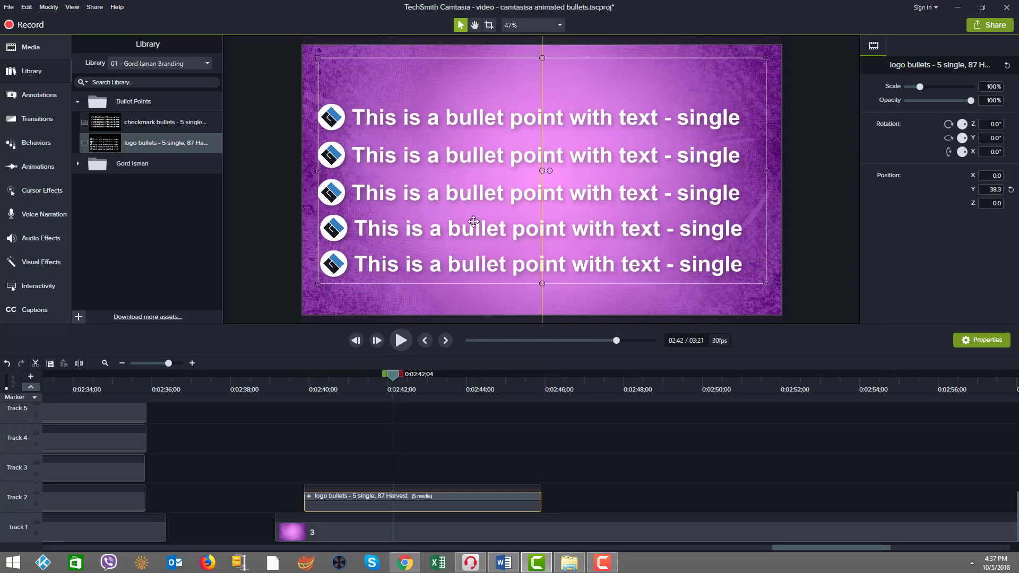